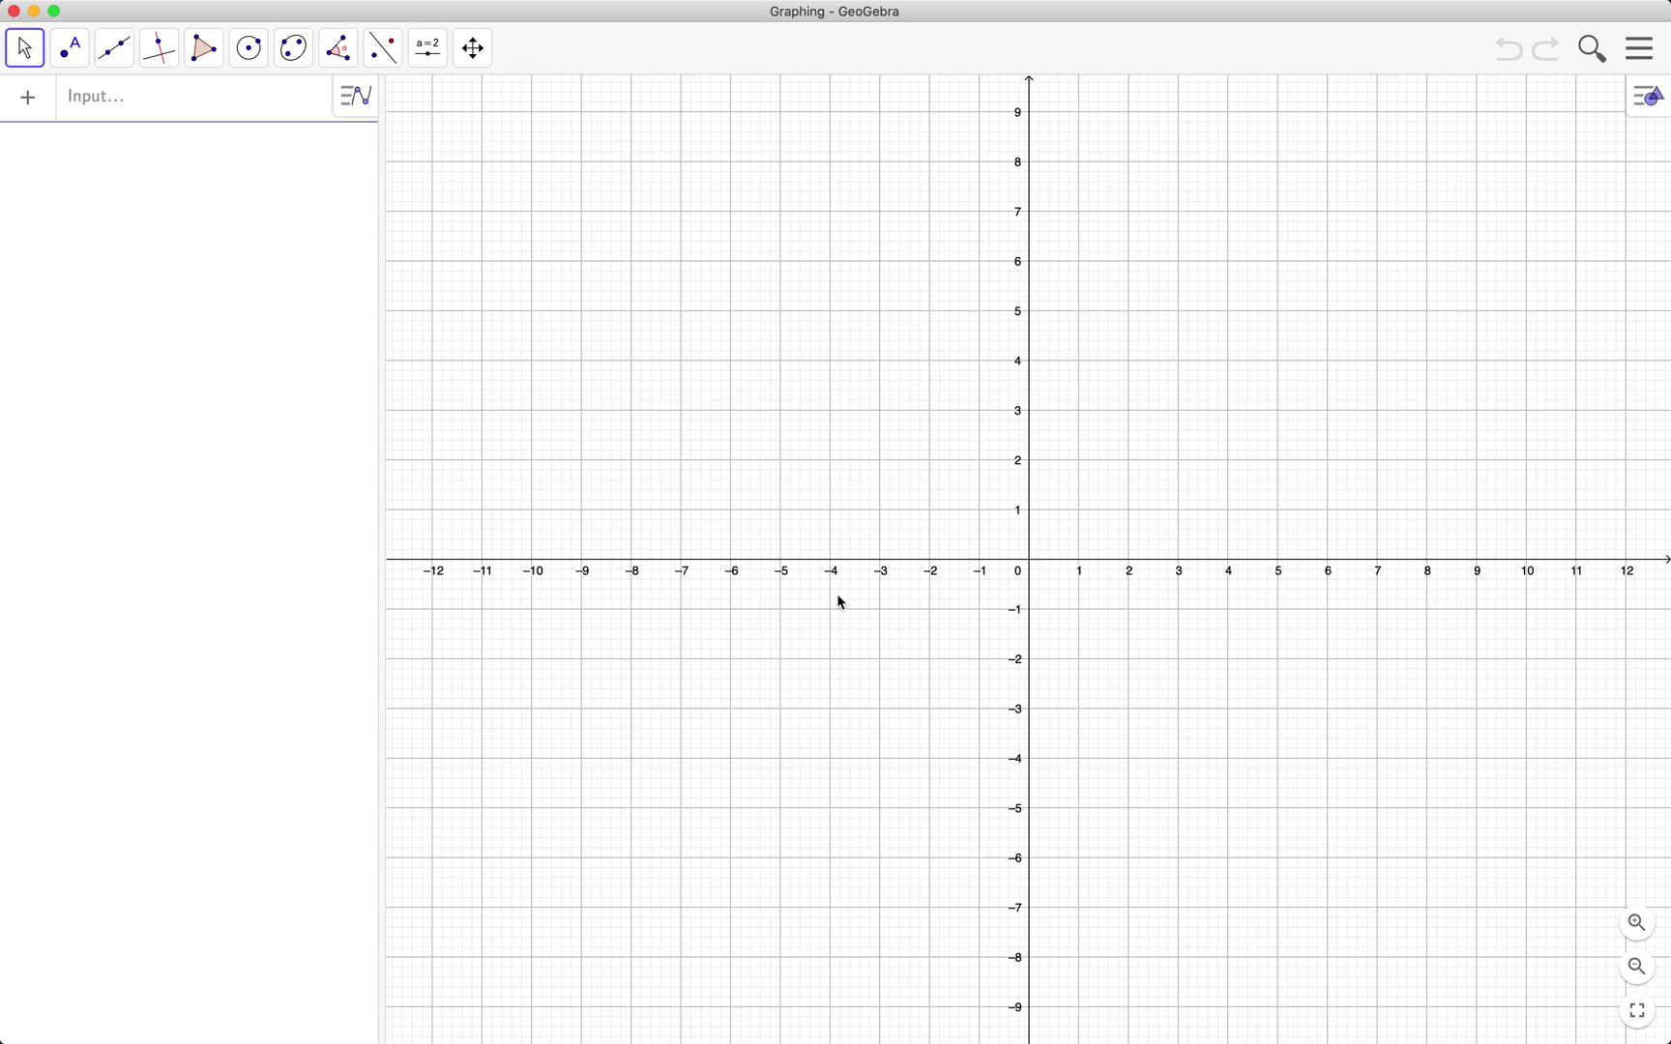
Enter f(x)=x^3-3x+1 in the Input bar to plot the cubic curve
click(208, 114)
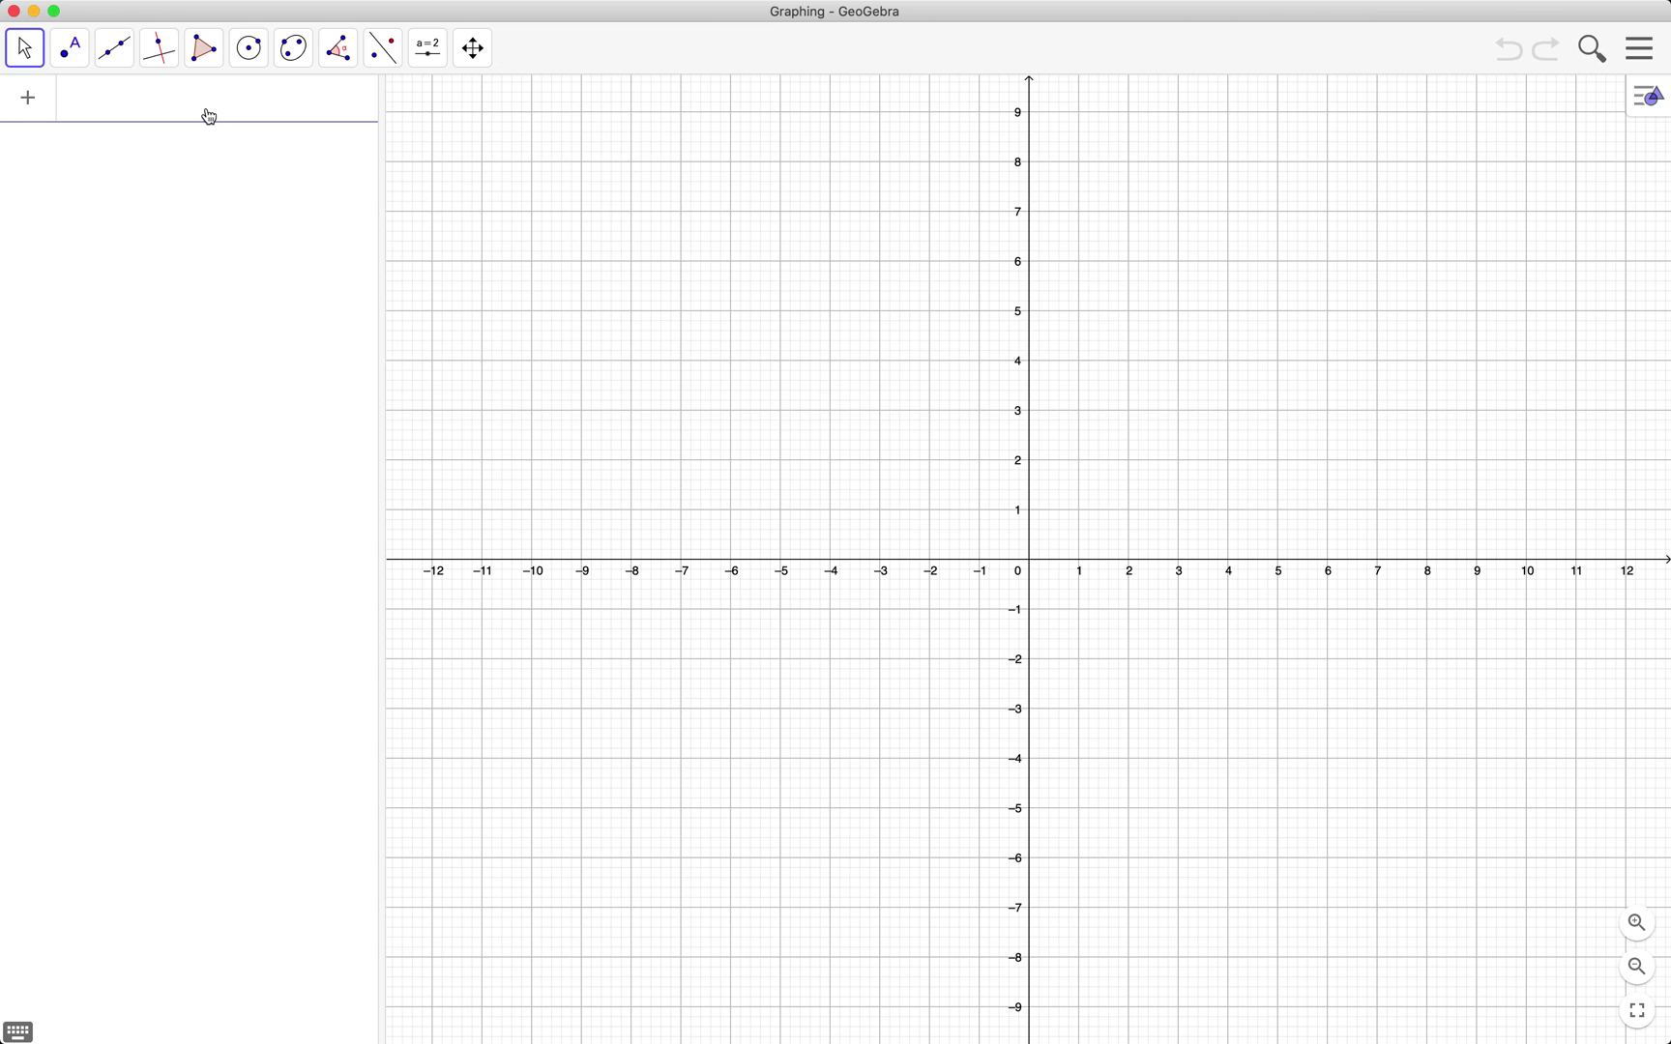
text(f()
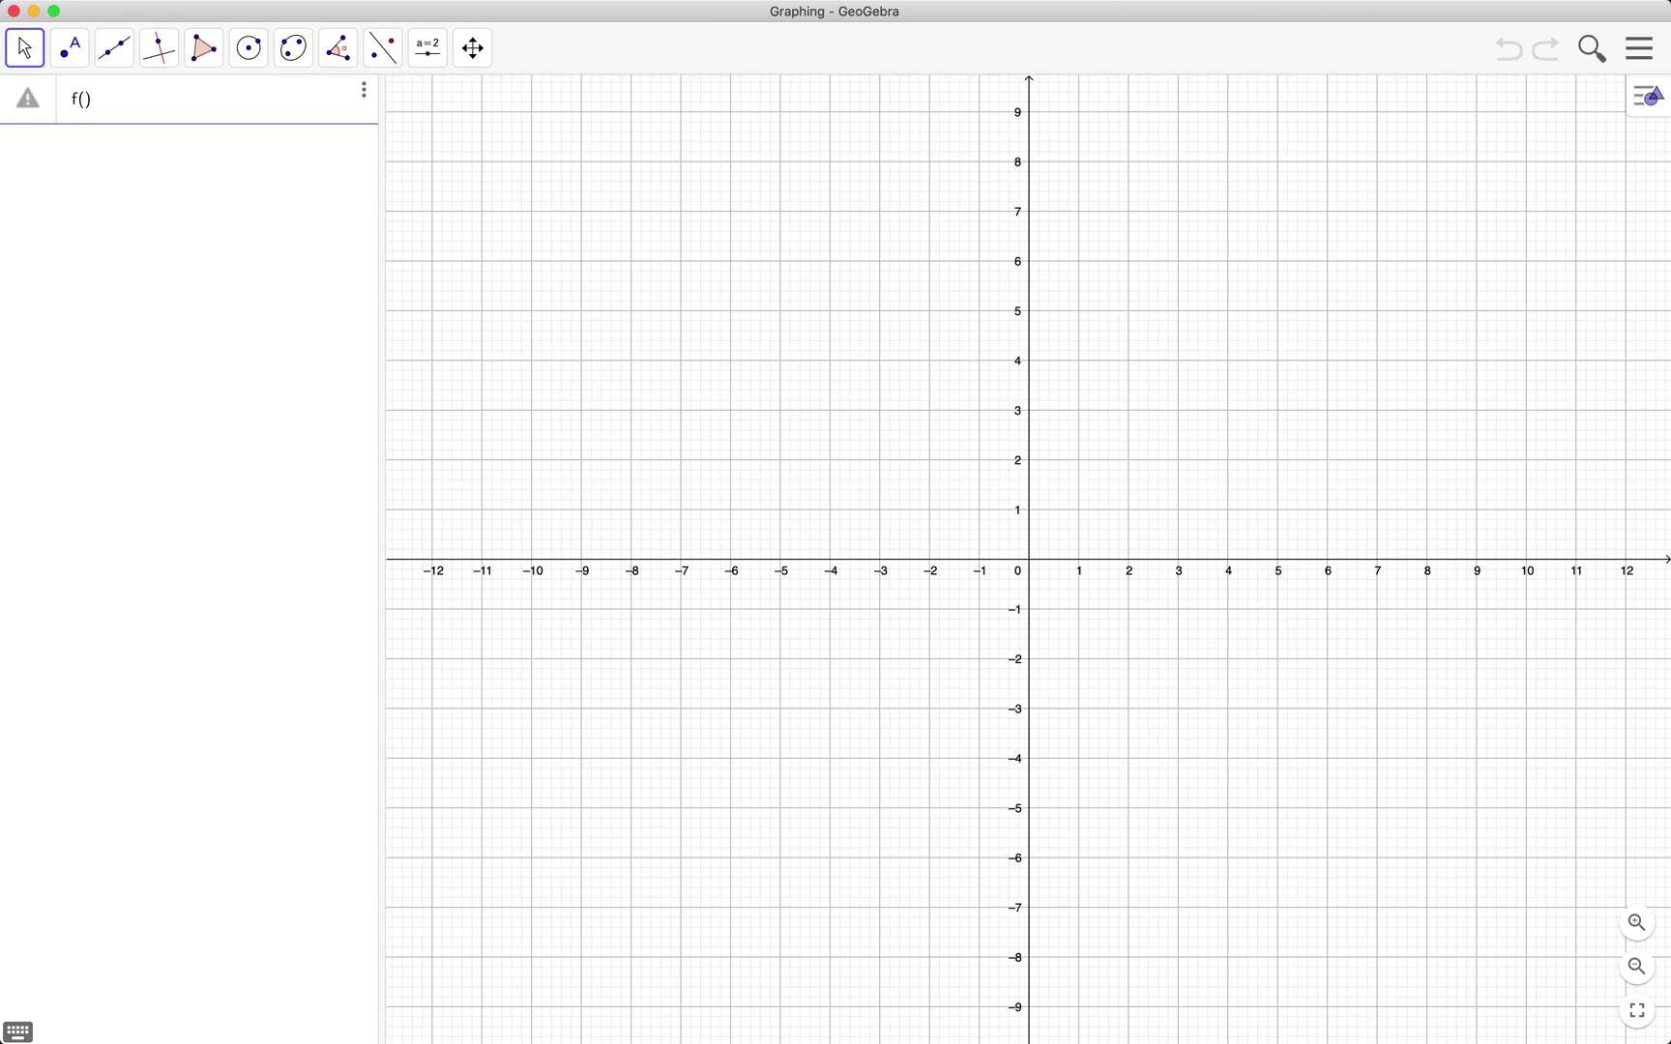
text(x)=x^3)
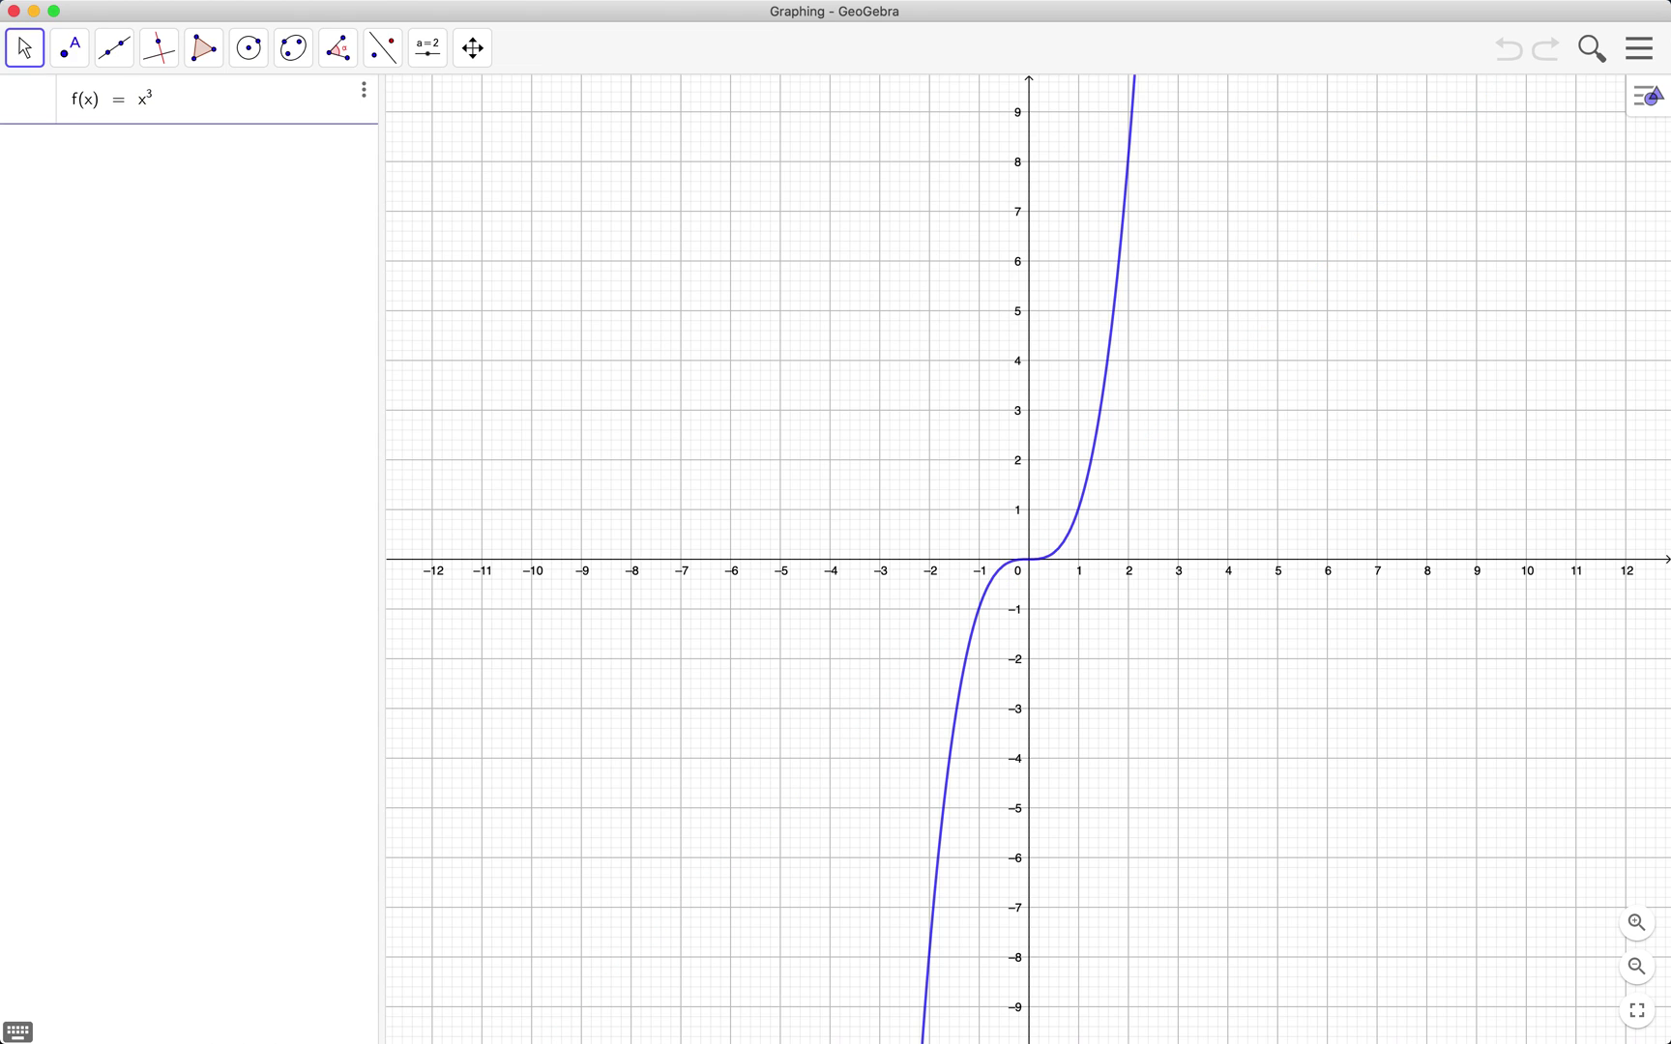
key(Right)
text(-3x)
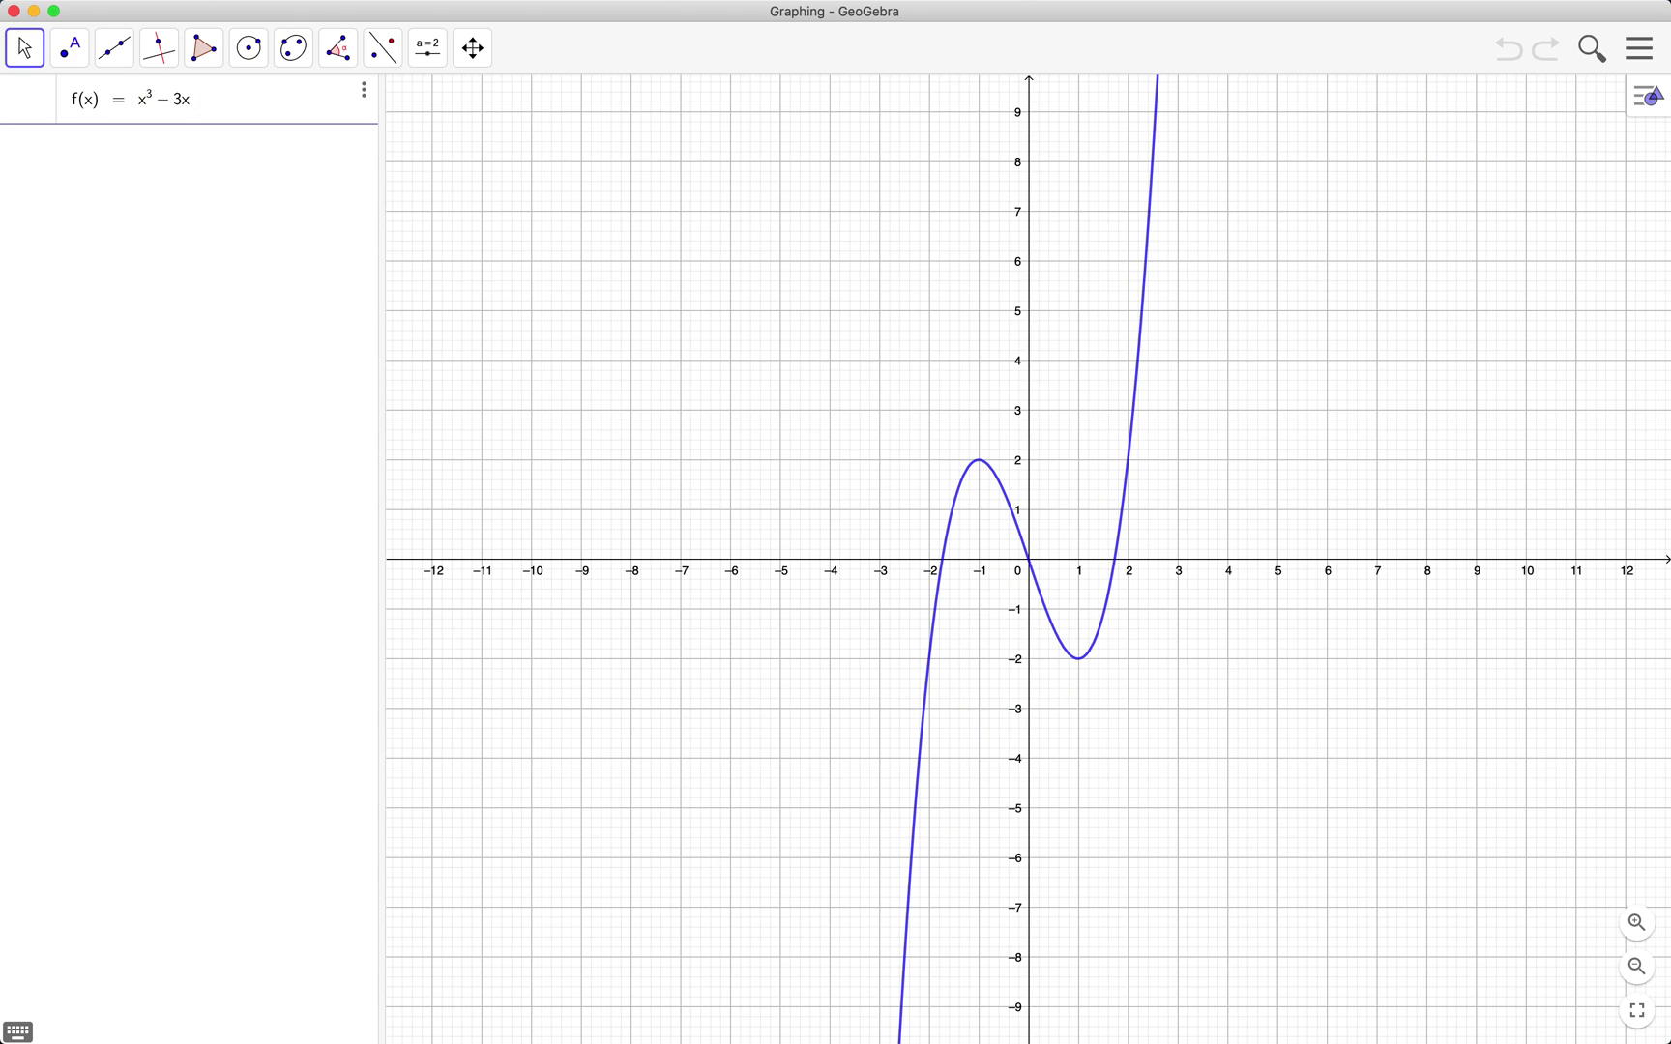
text(+1)
key(Return)
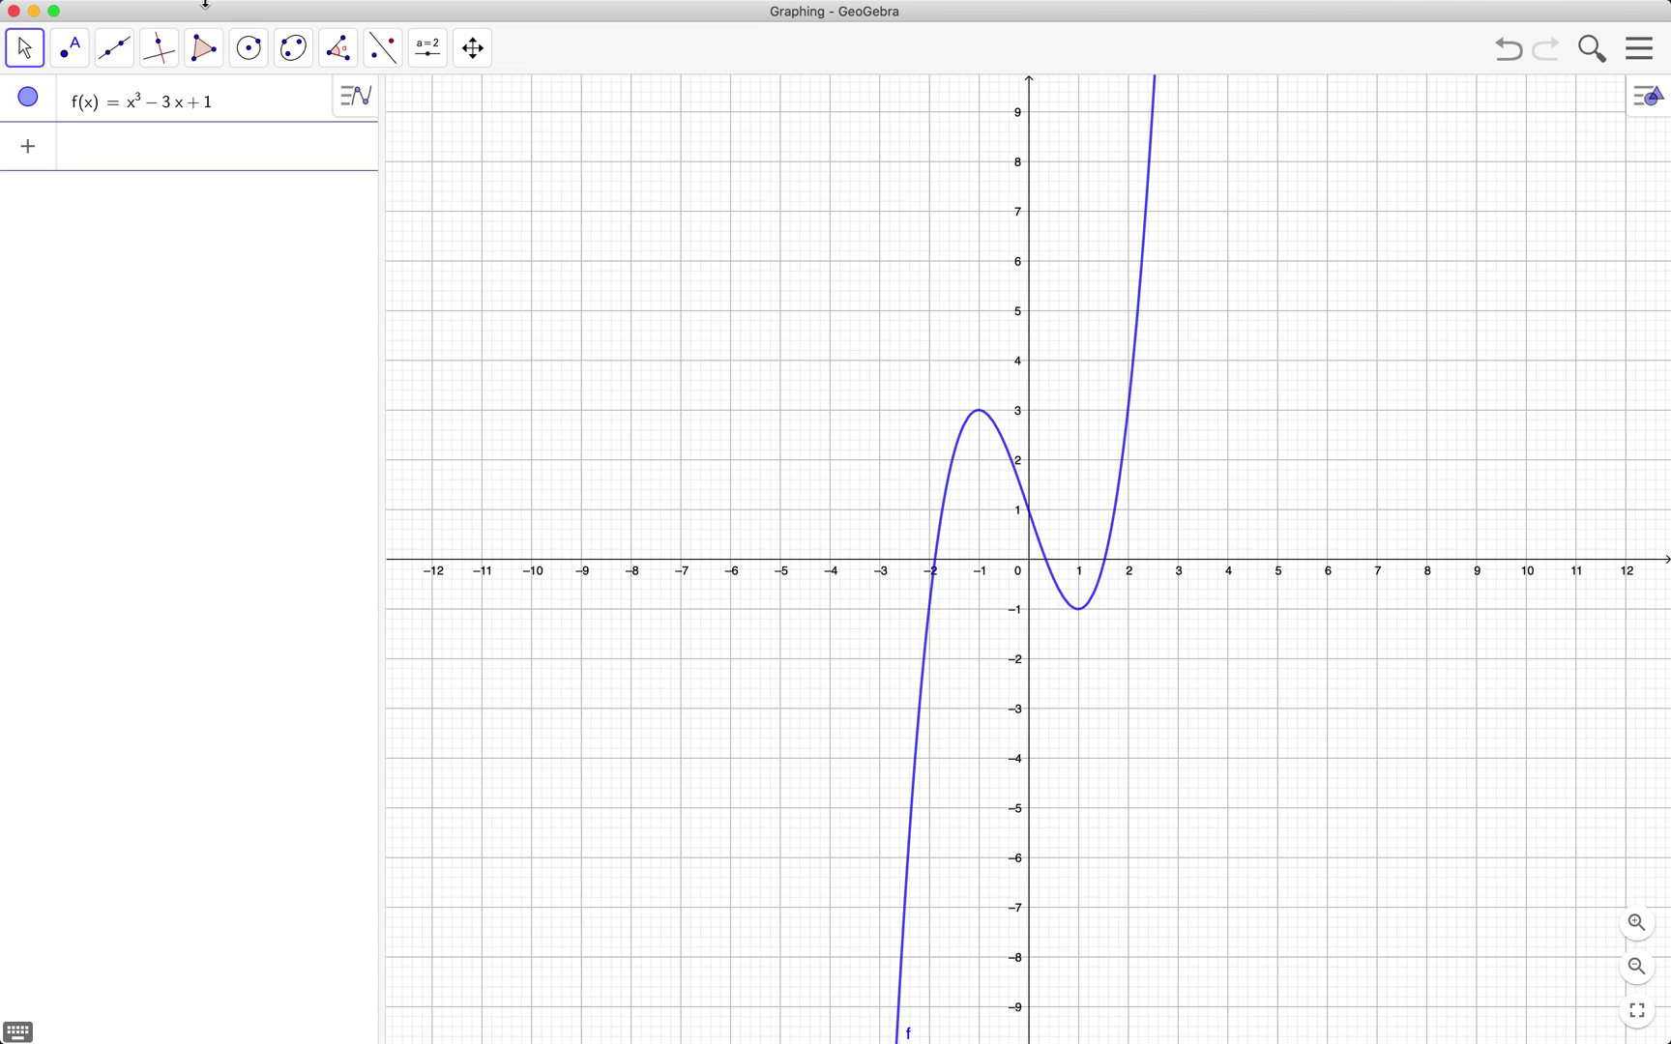
Place slider a = 1 on the graph with min −3, max 3 and increment 0.1
click(423, 51)
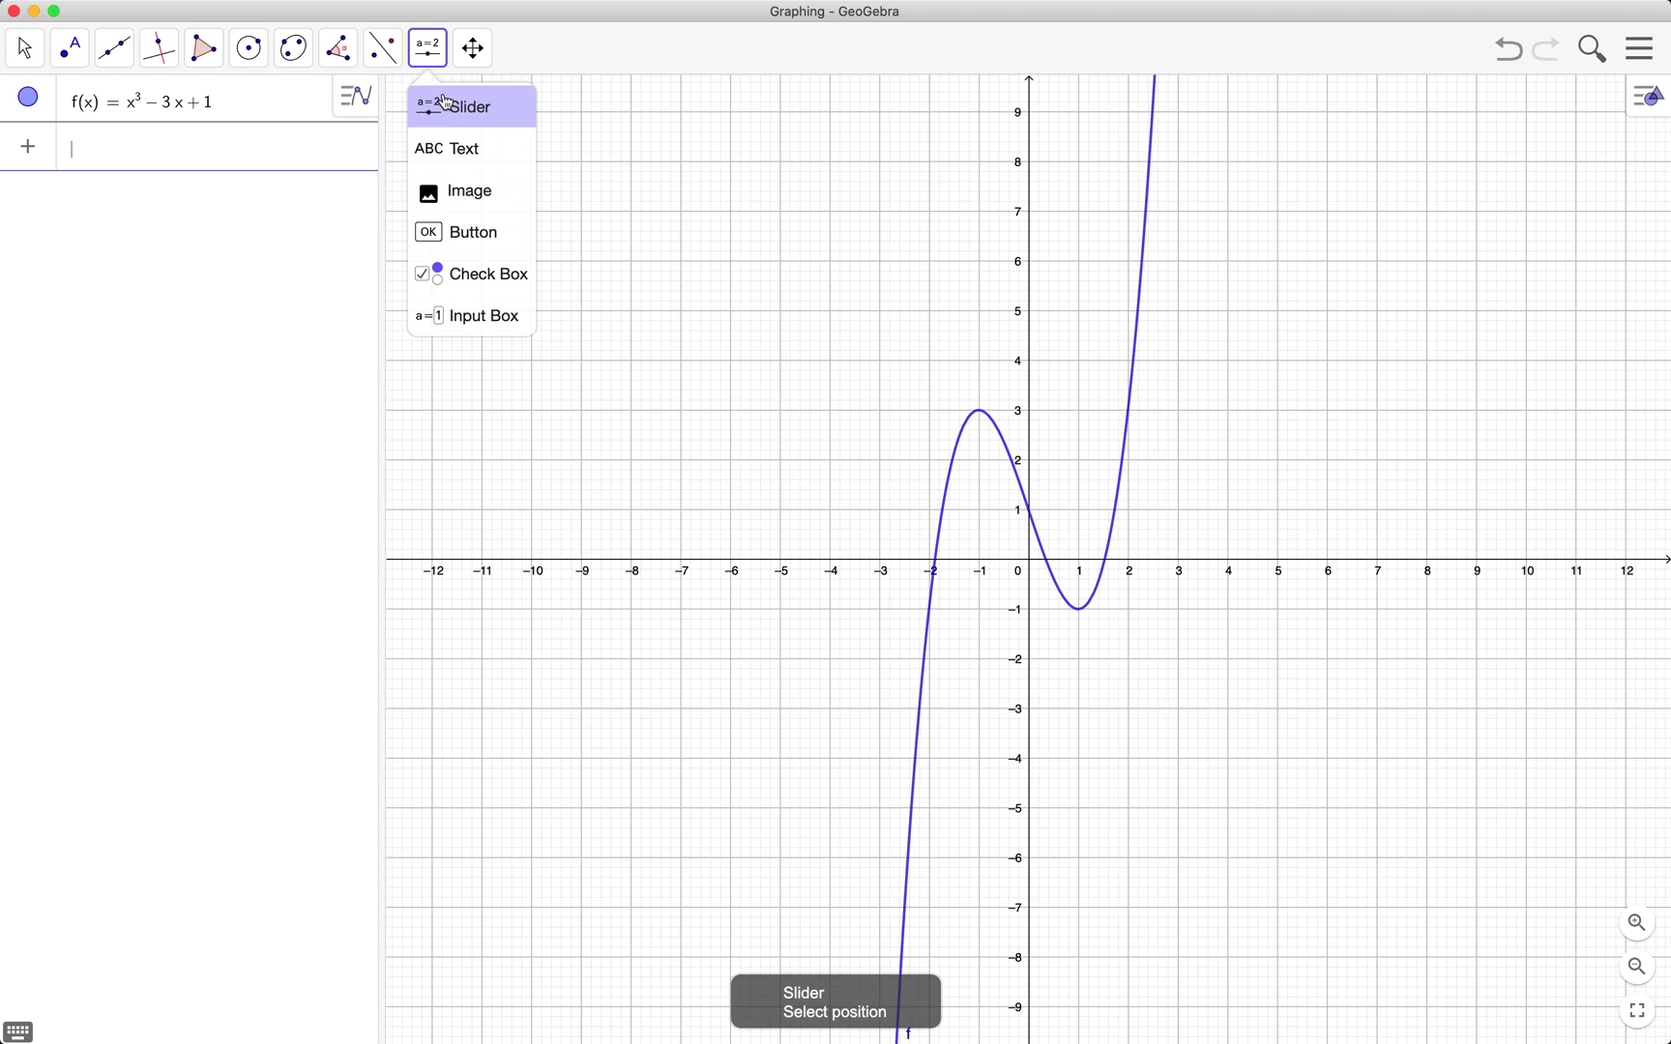
click(718, 216)
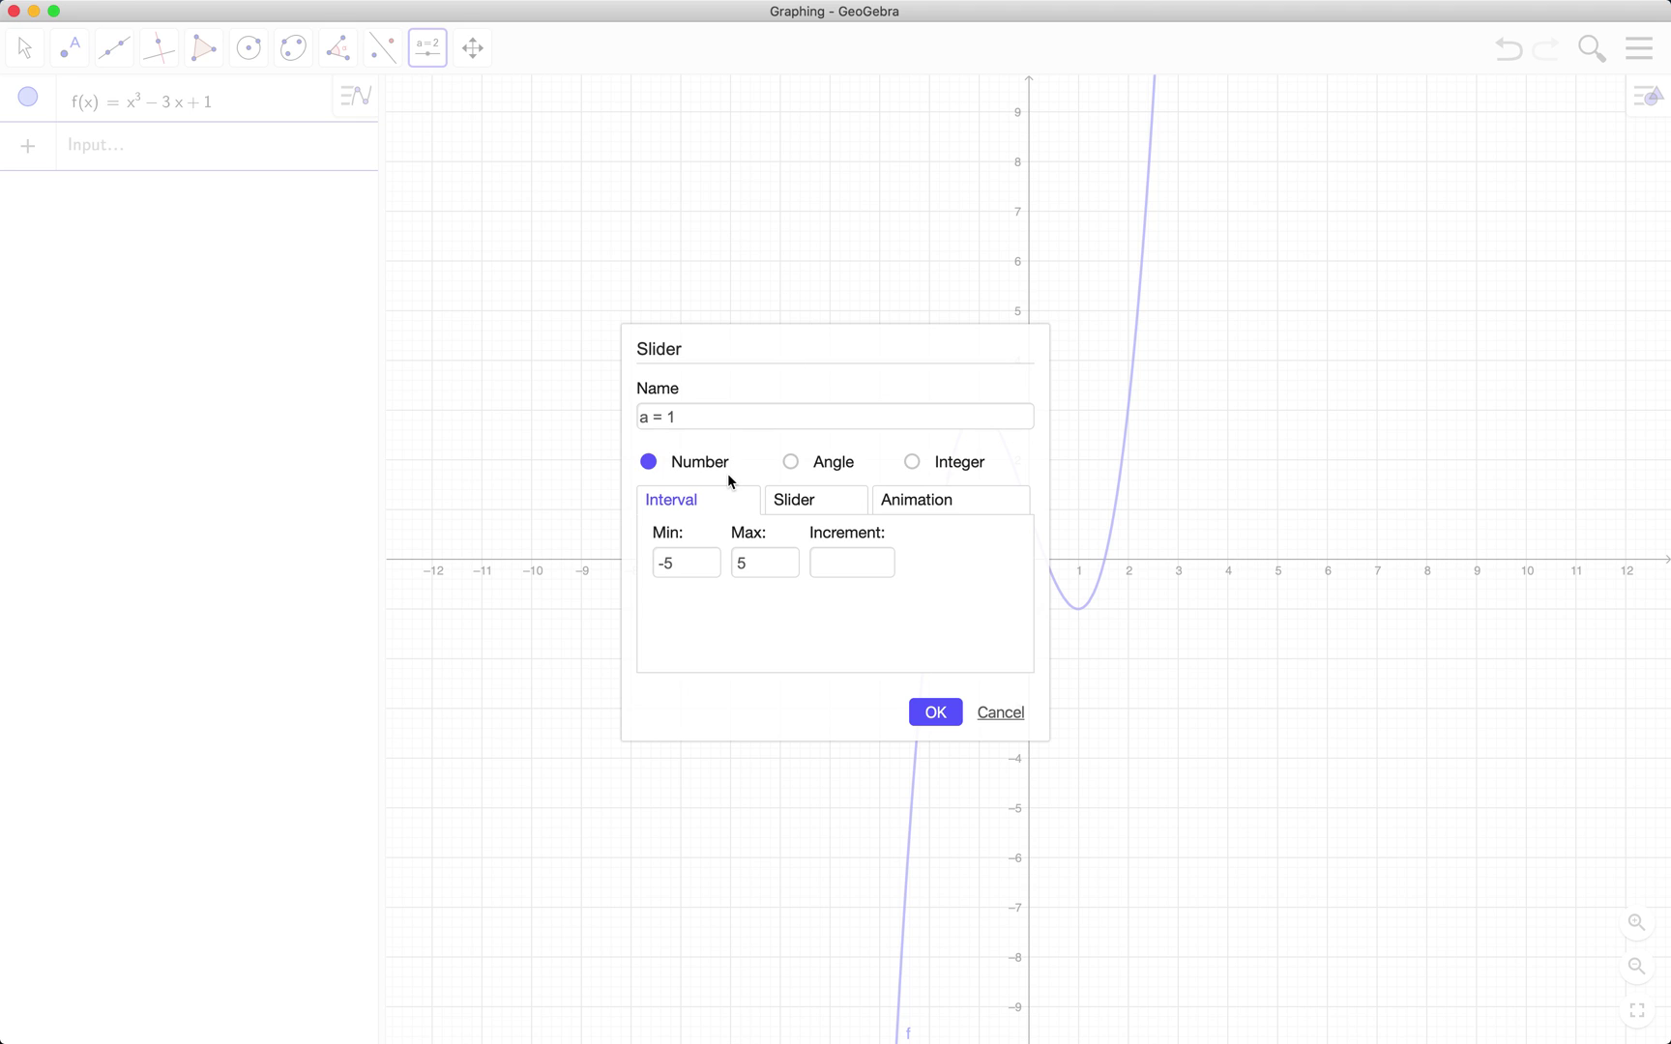
click(697, 566)
key(BackSpace)
text(3)
click(769, 569)
key(BackSpace)
text(3)
click(871, 569)
text(0.1)
click(917, 714)
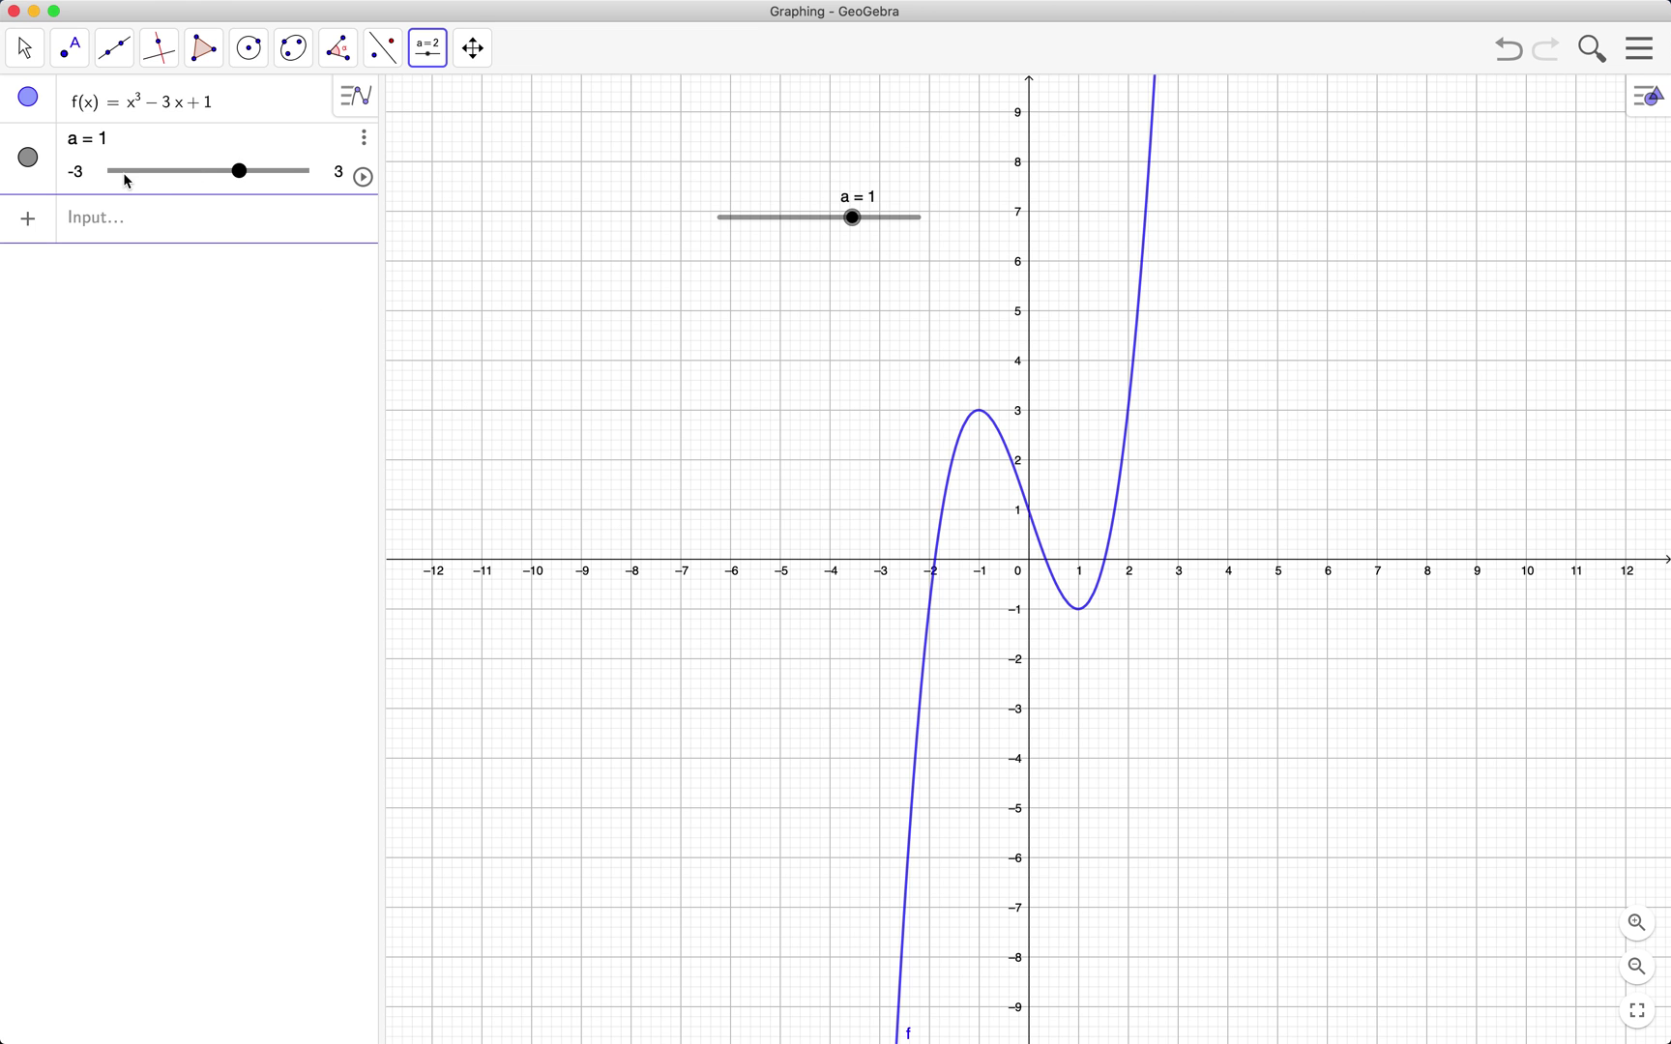
With the Move tool active, define point P = (a, f(a)) in the Input bar
click(22, 53)
click(44, 106)
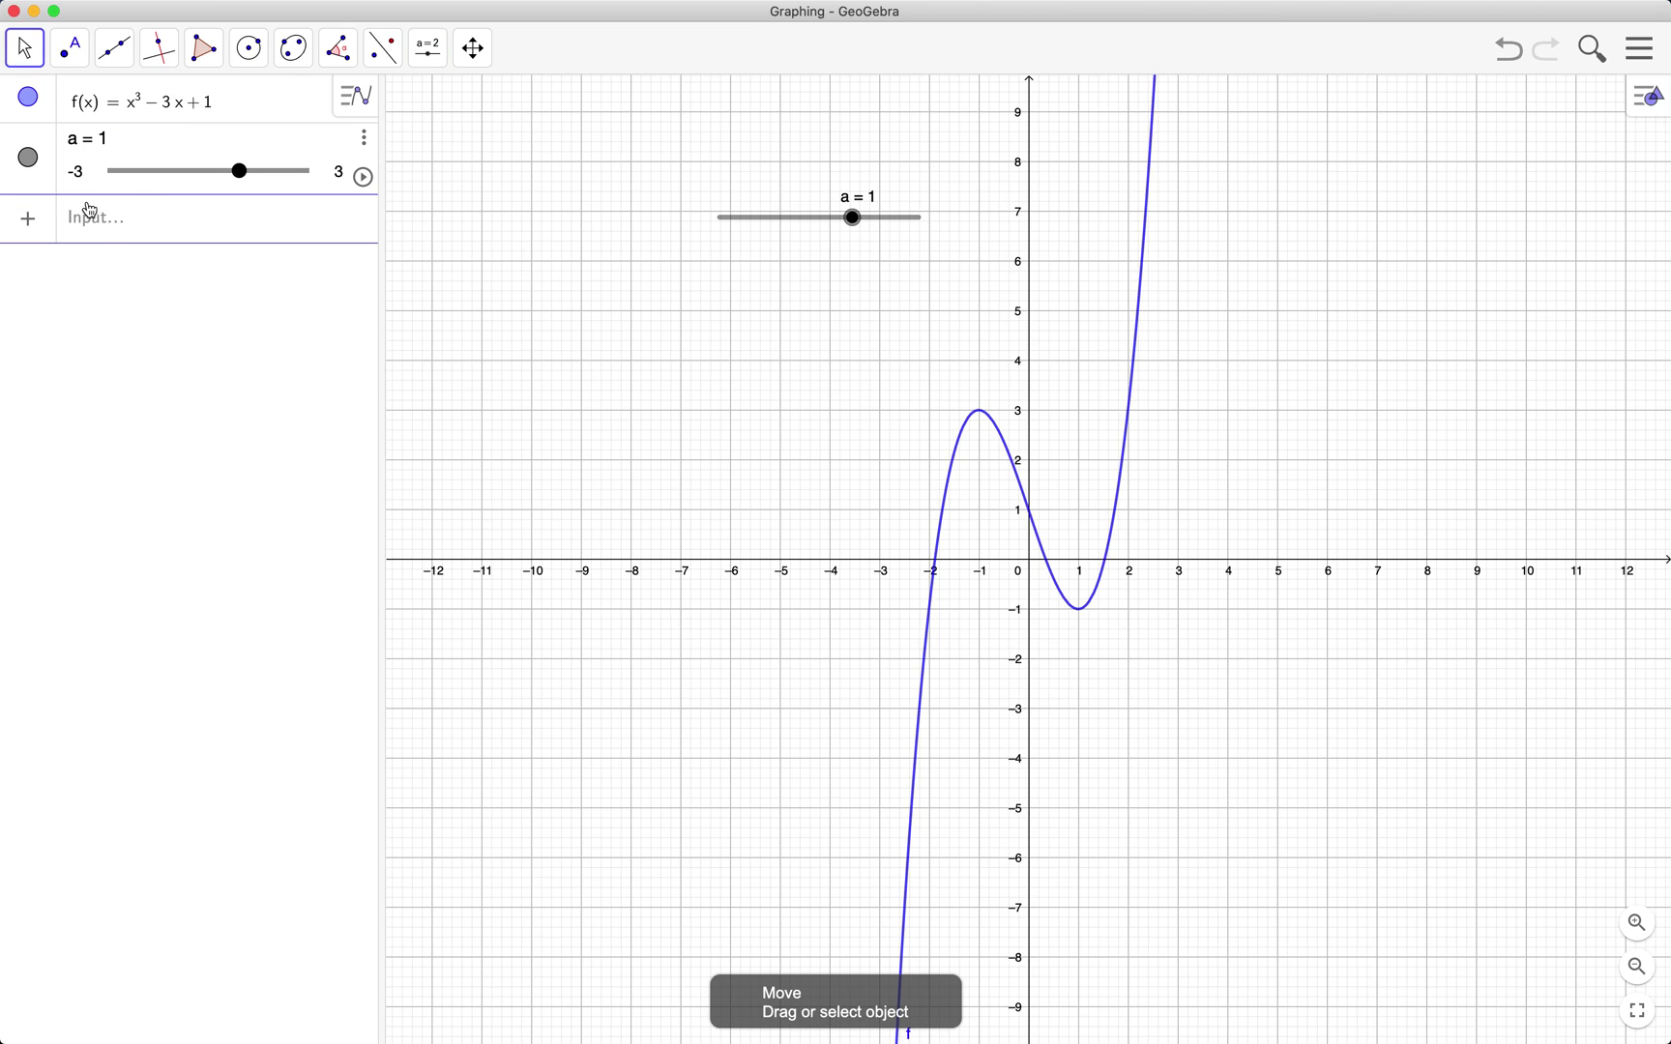
click(104, 225)
text(P = )
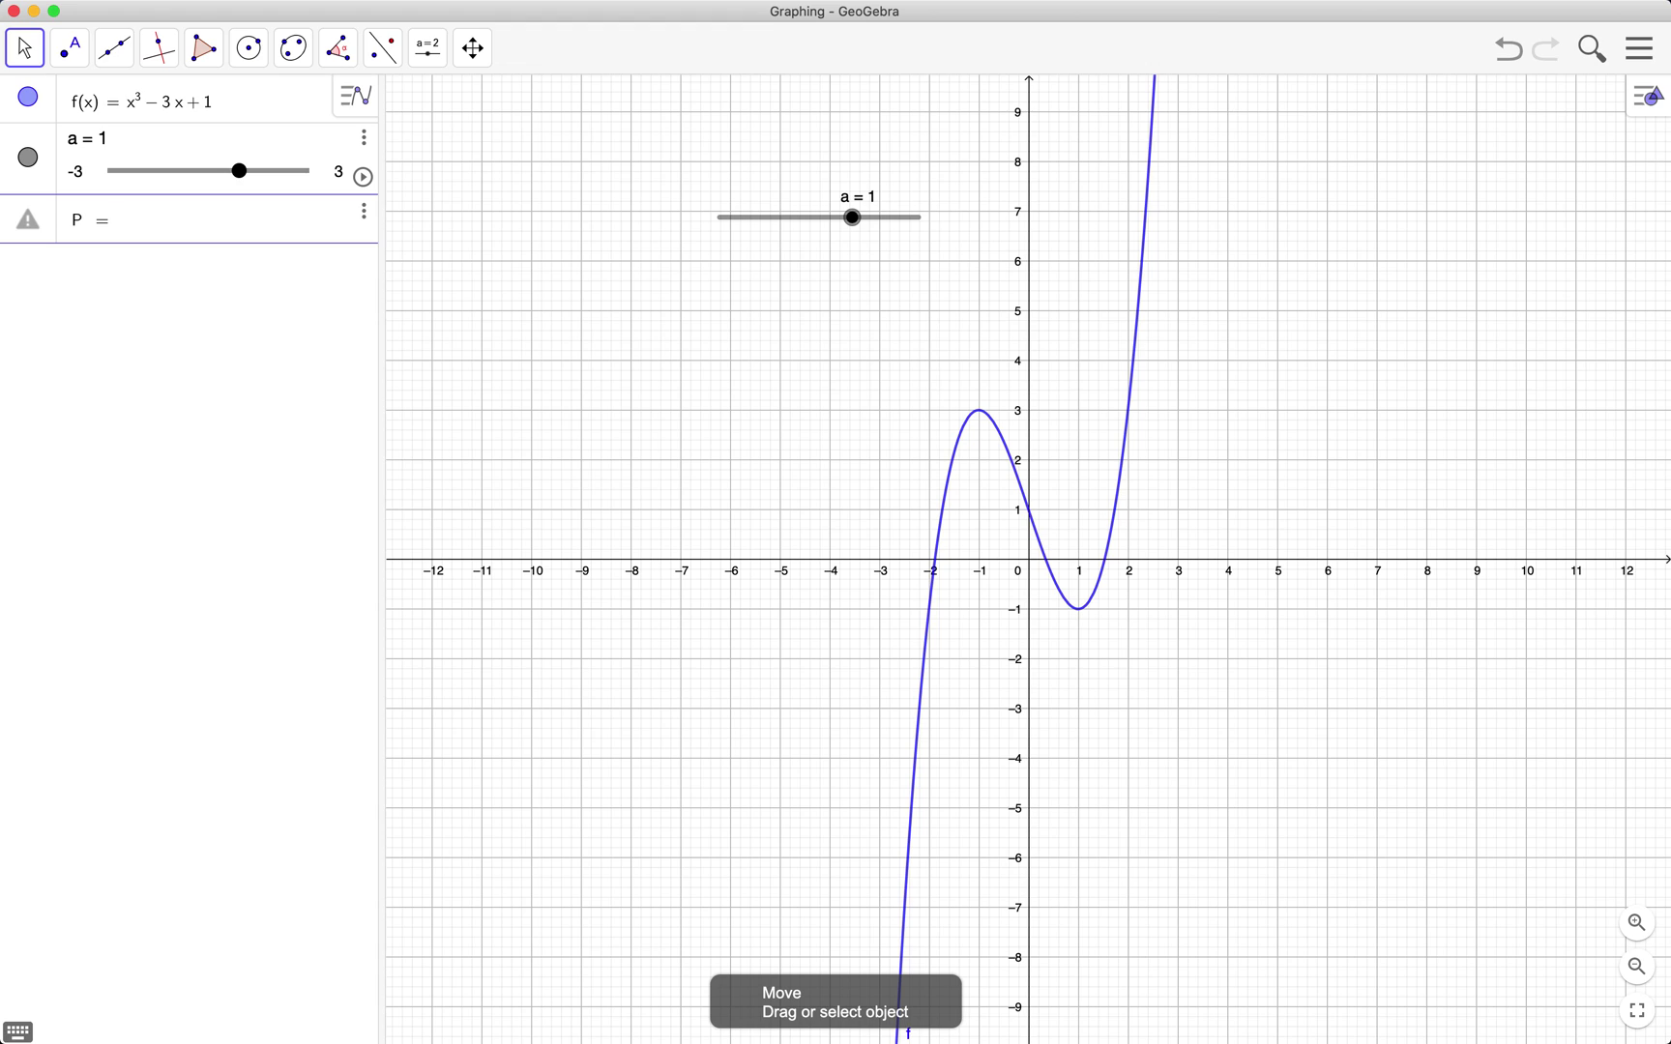
text((a,)
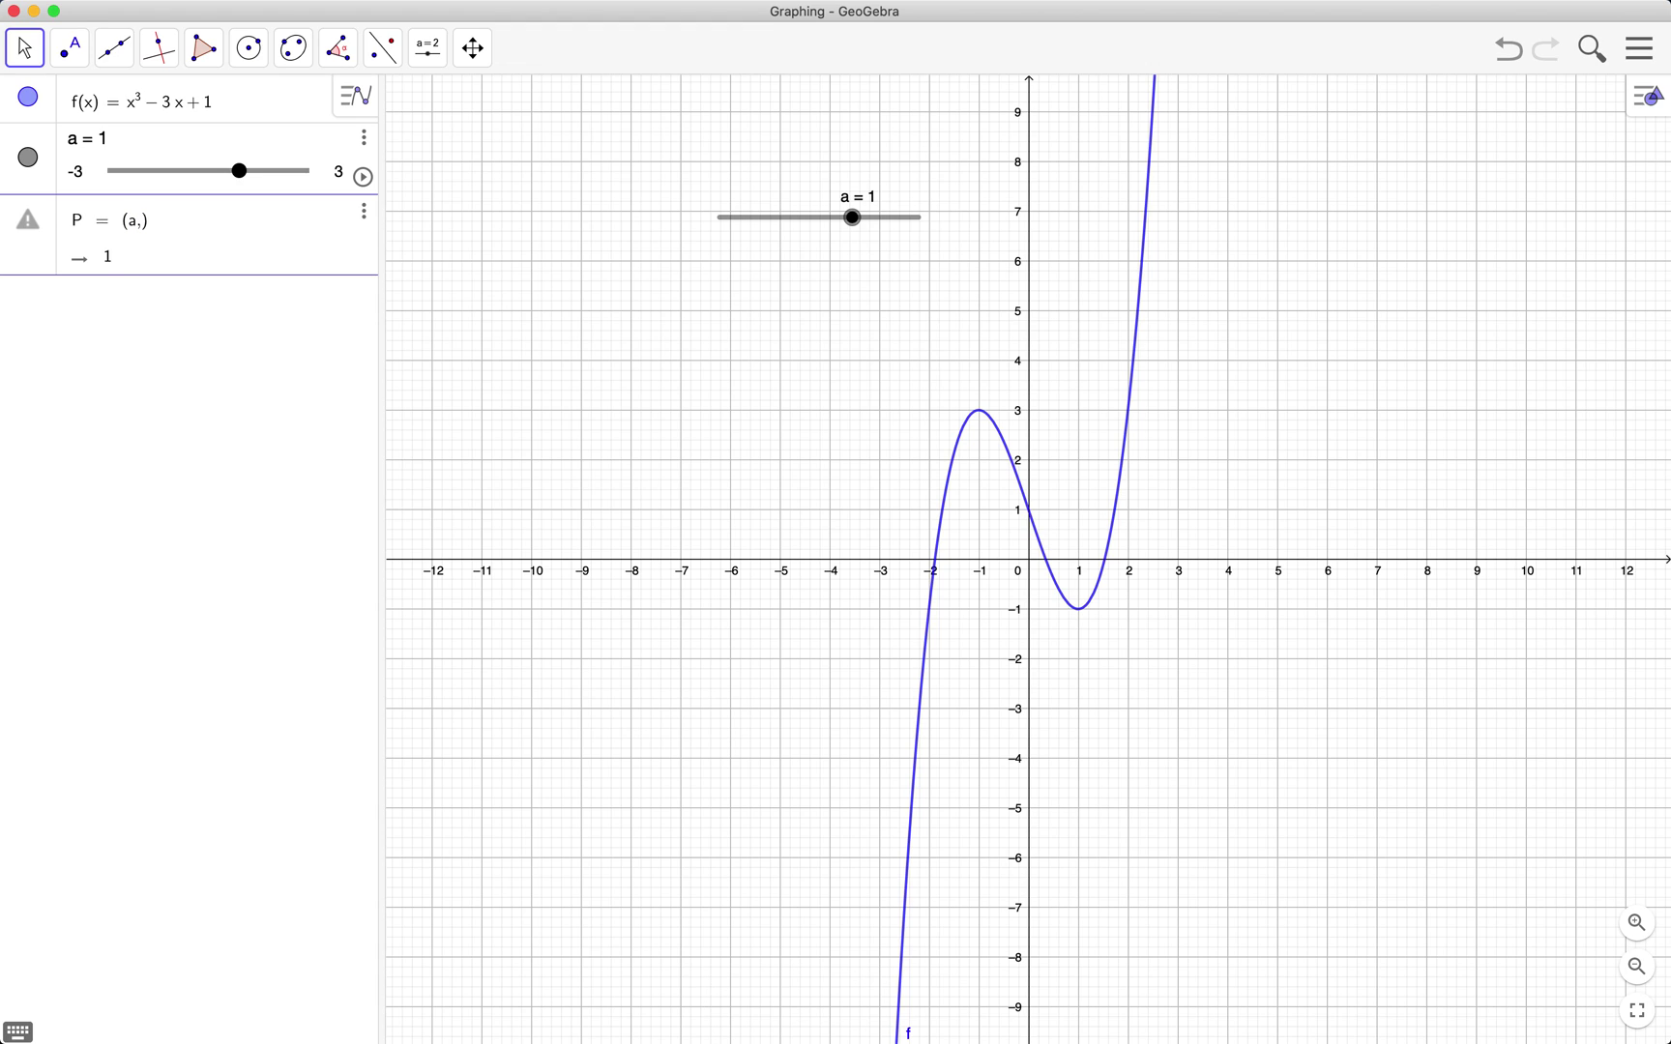
text(f(a)
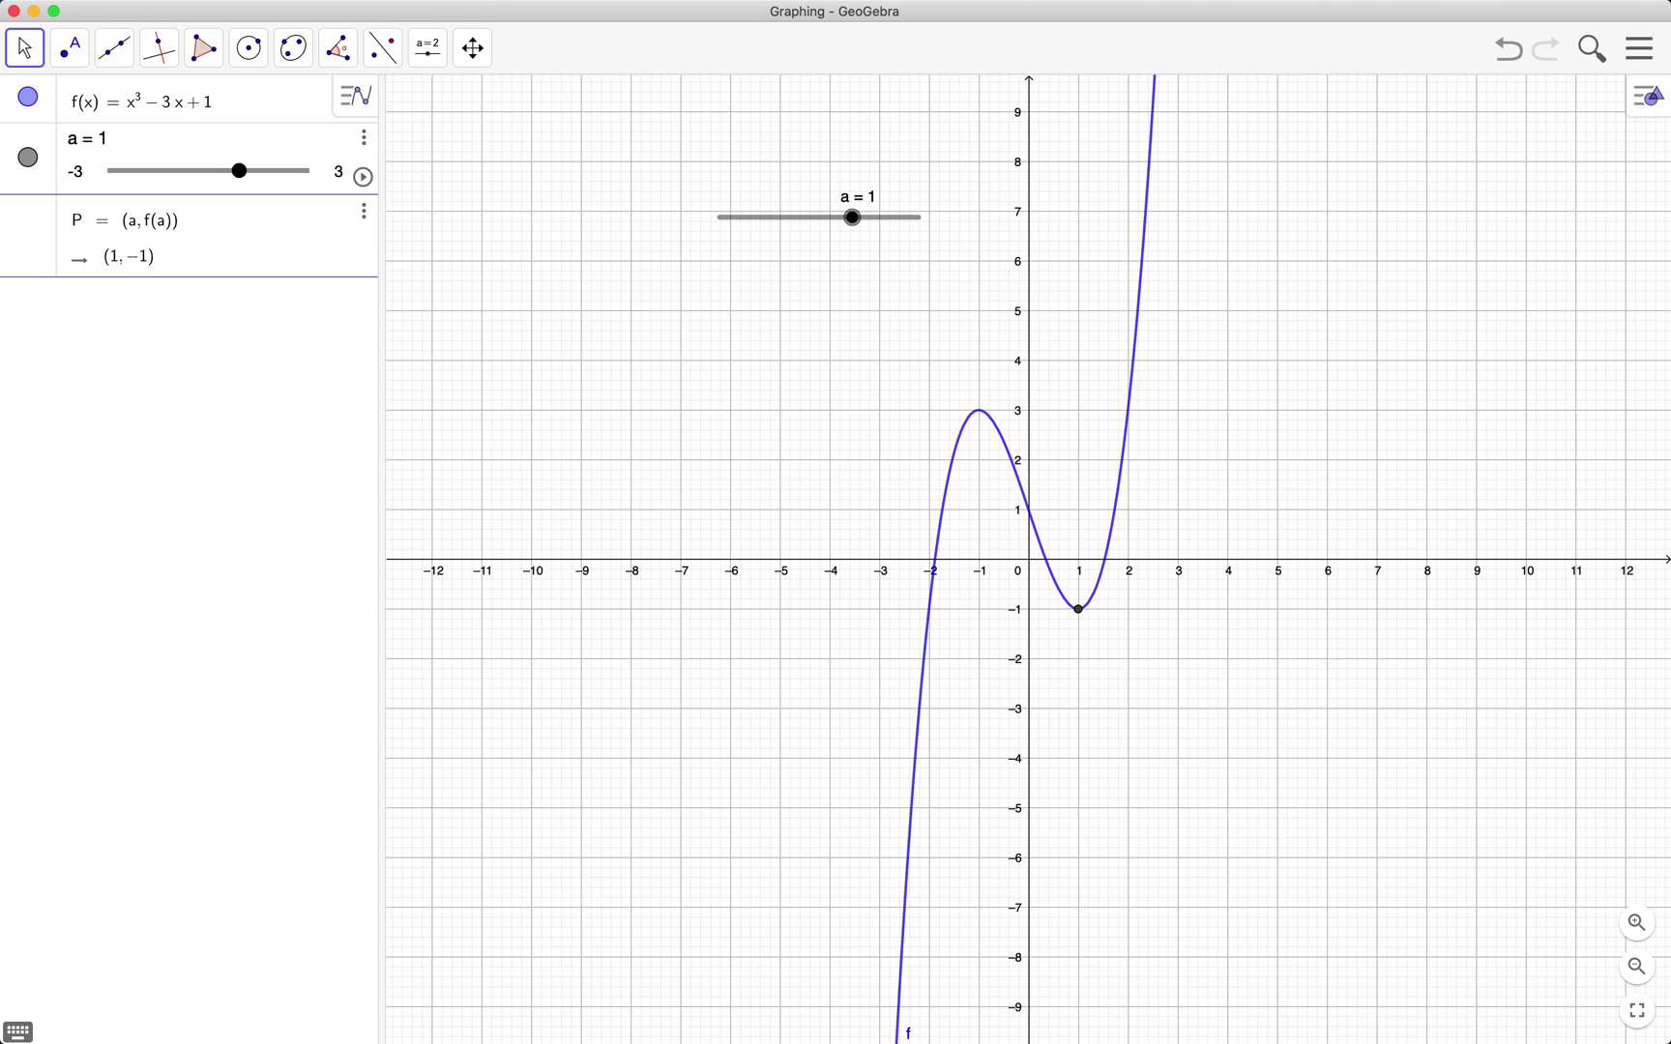
key(Return)
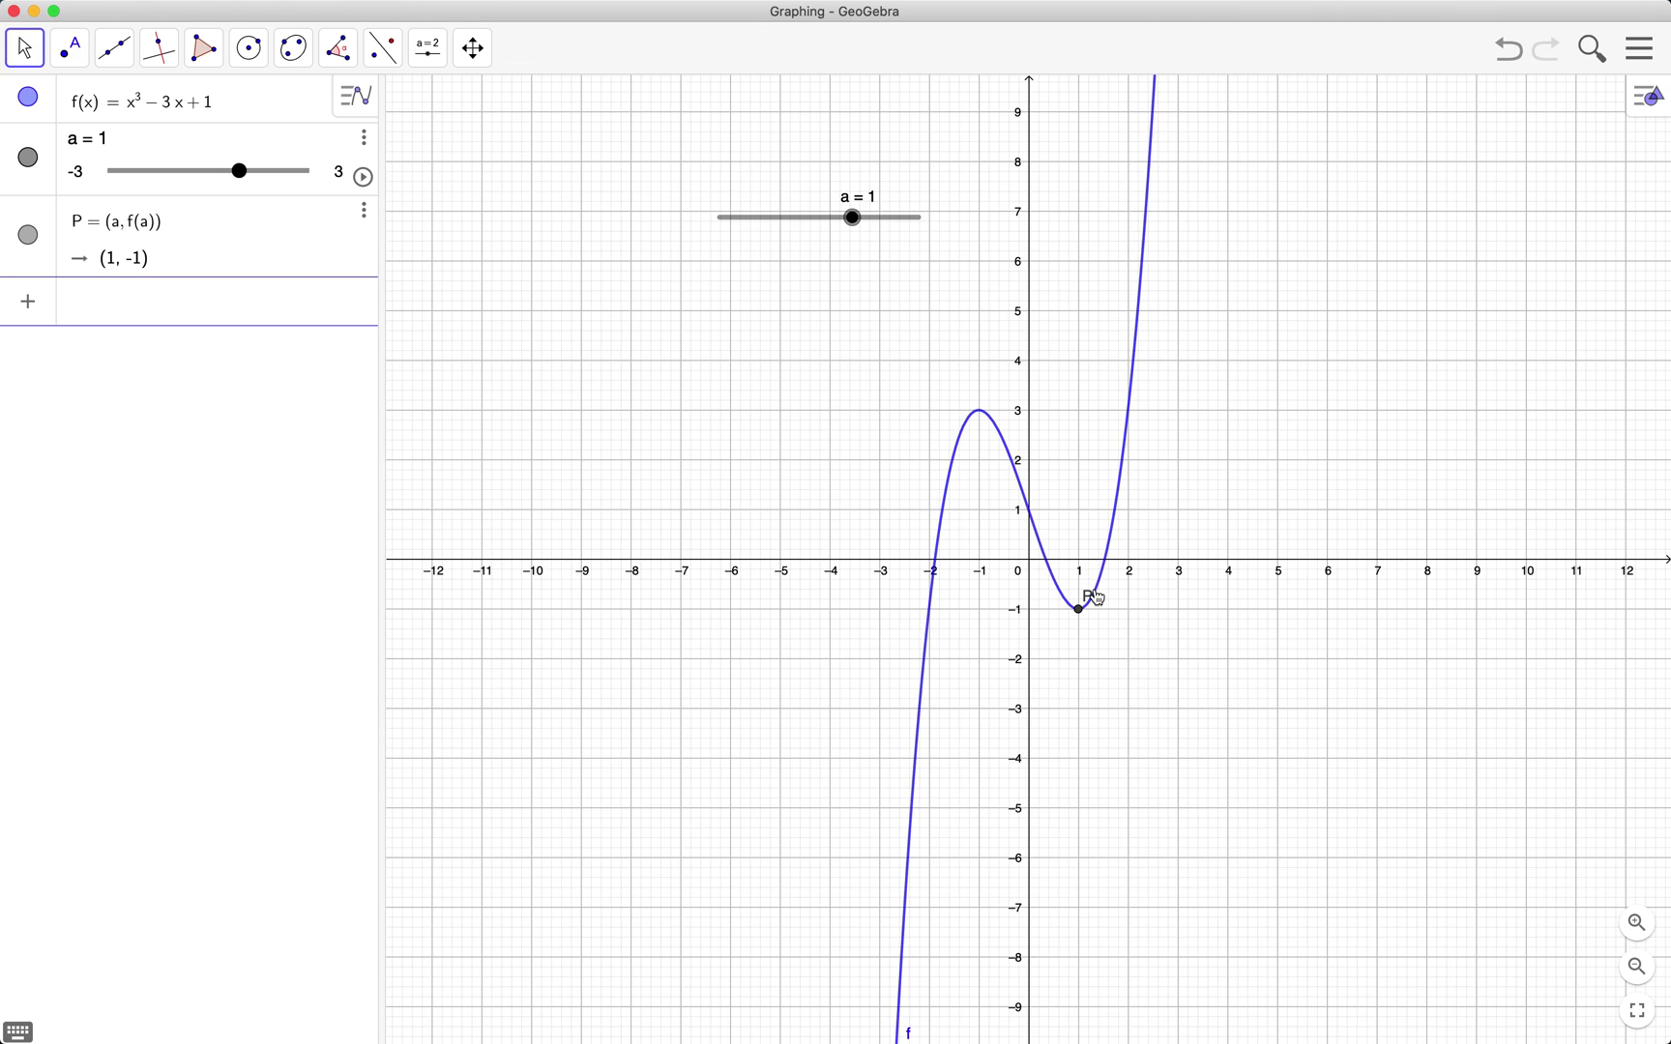
Move P's label below the point and slide a to −1.1, placing P at (−1.1, 2.97)
drag(1096, 598, 1087, 628)
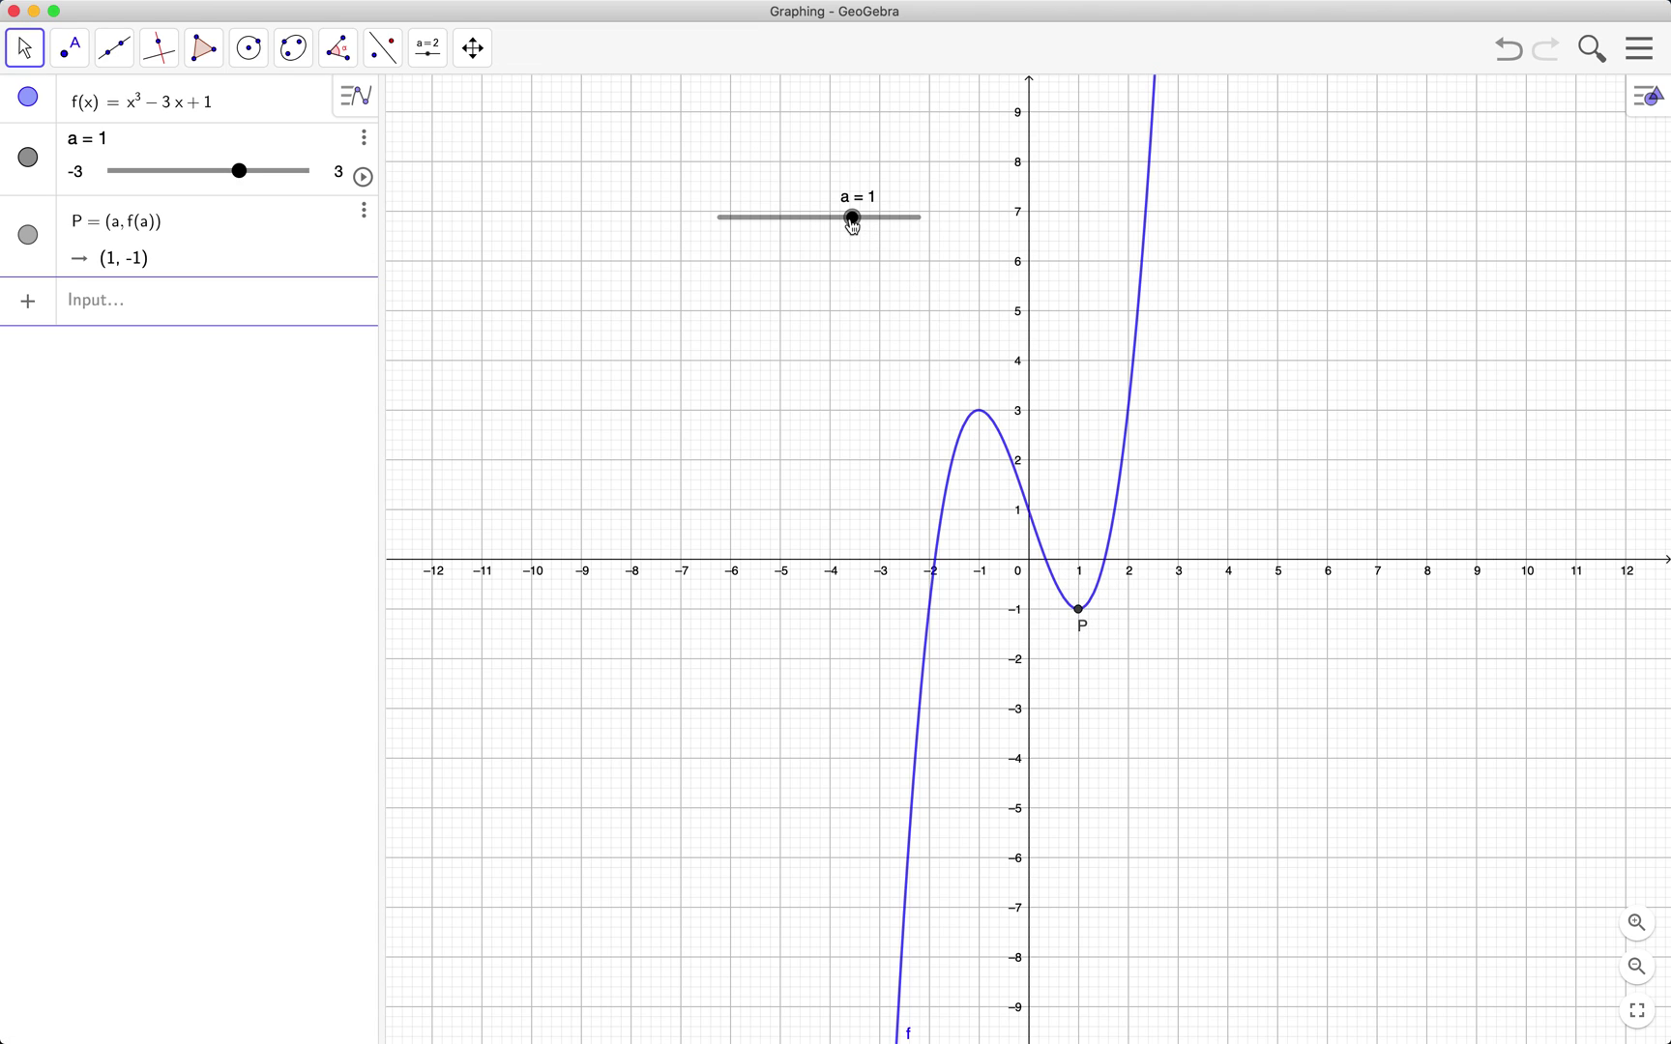
drag(859, 226, 782, 242)
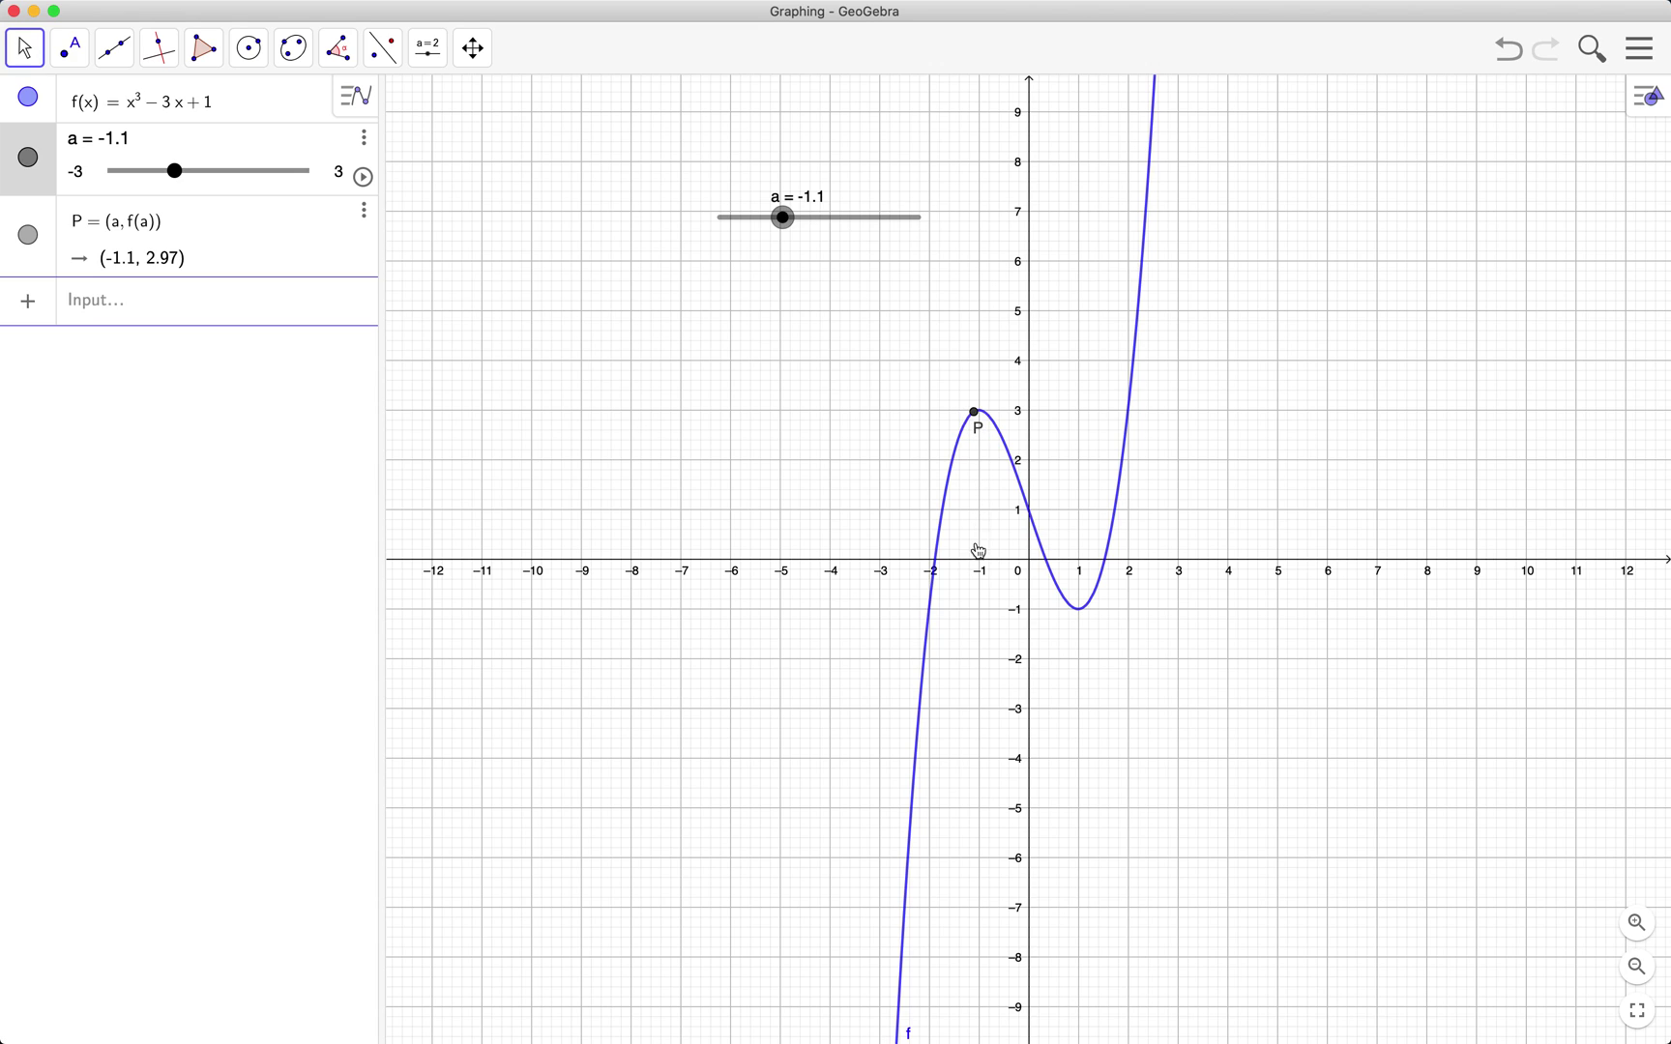
click(239, 320)
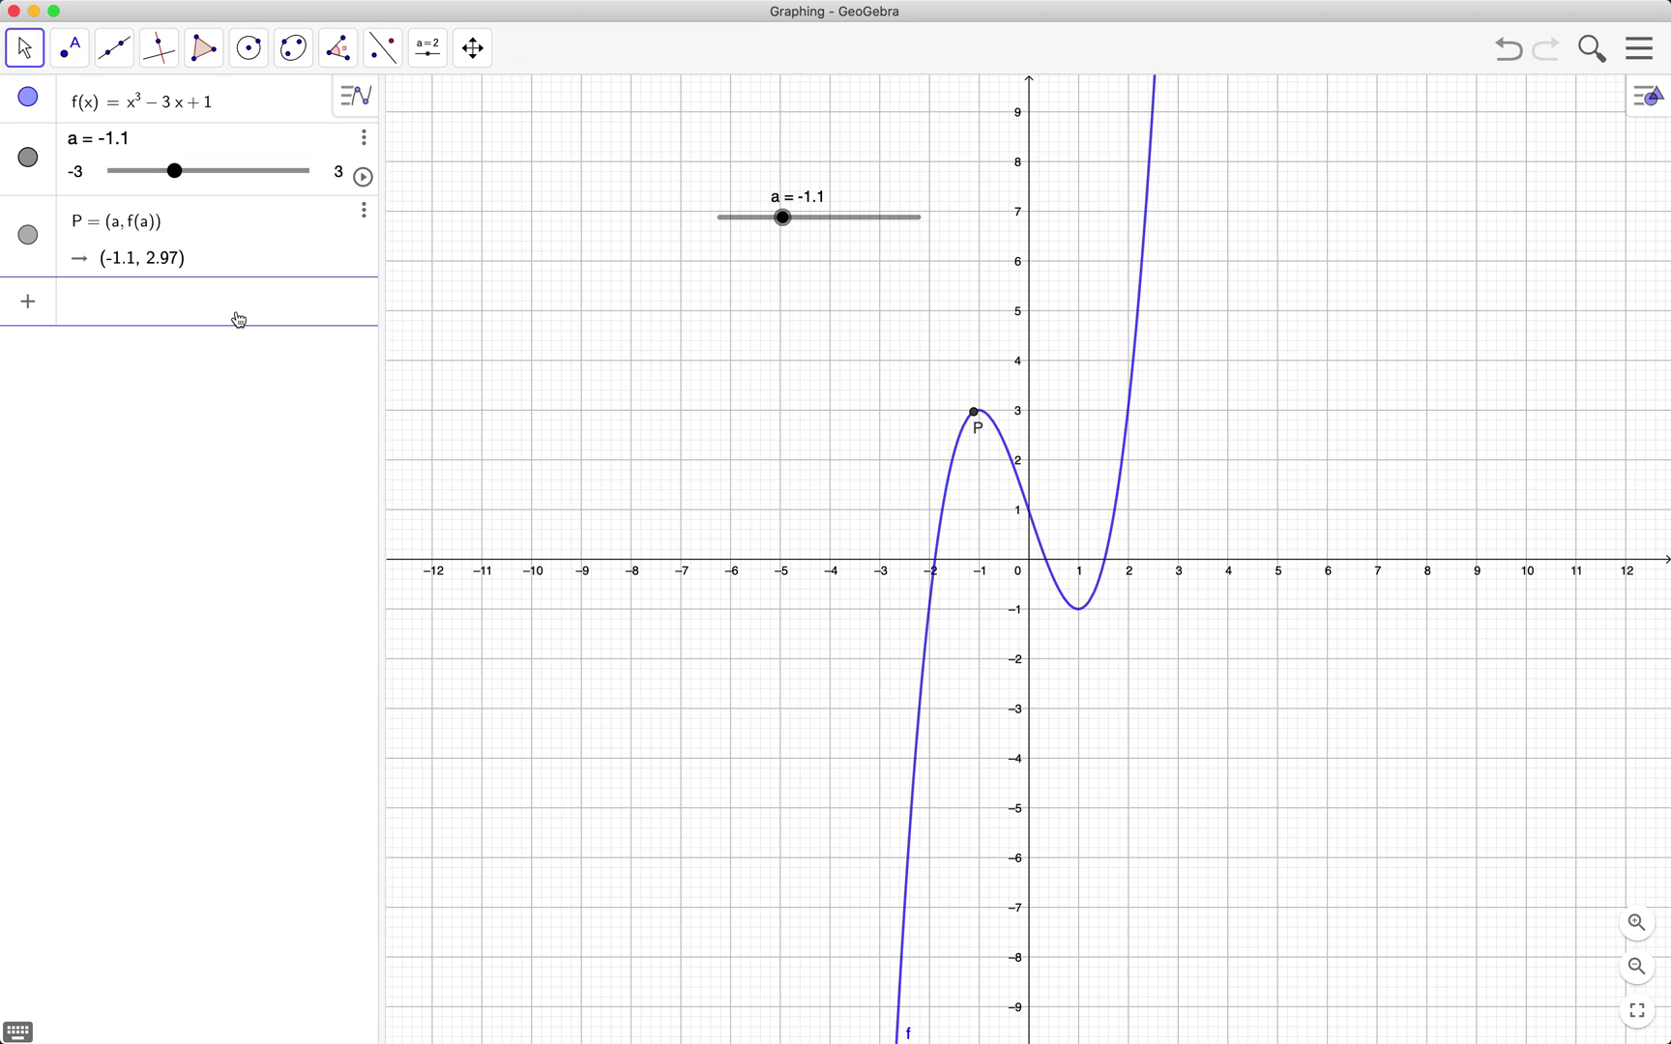
Define Q = (a, f'(a)), then slide a to 1 so P is (1, −1) and Q is (1, 0)
text(Q=()
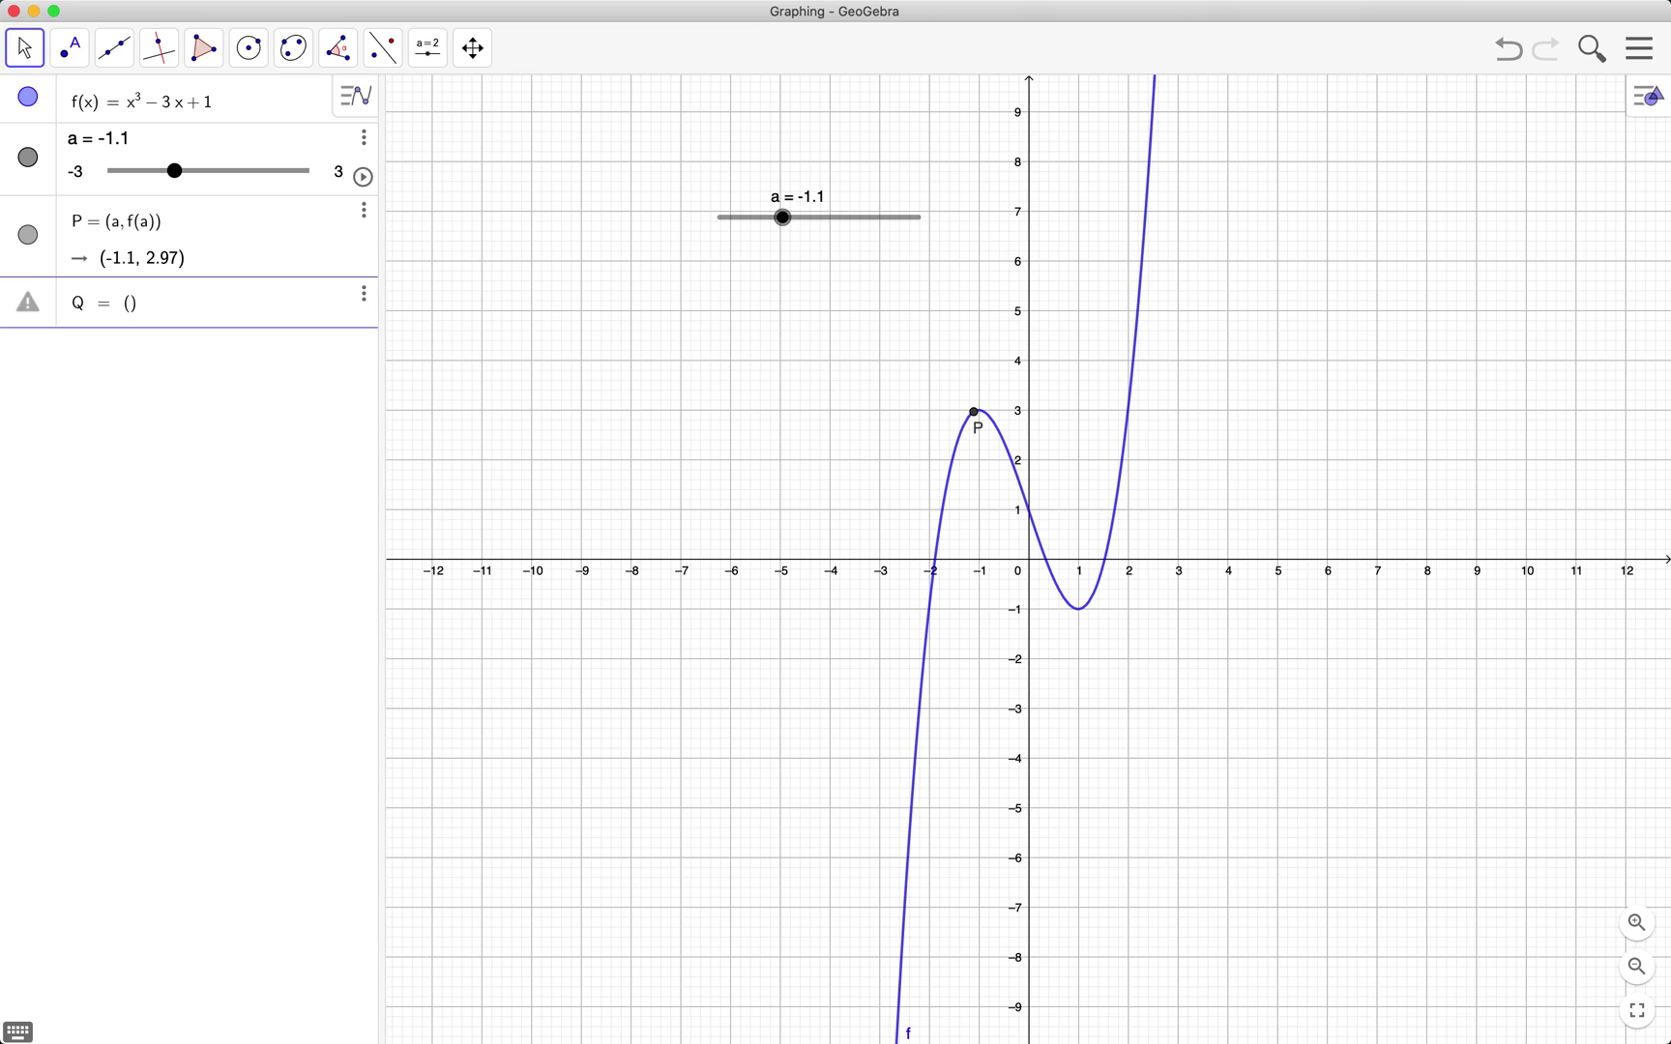
text(a, )
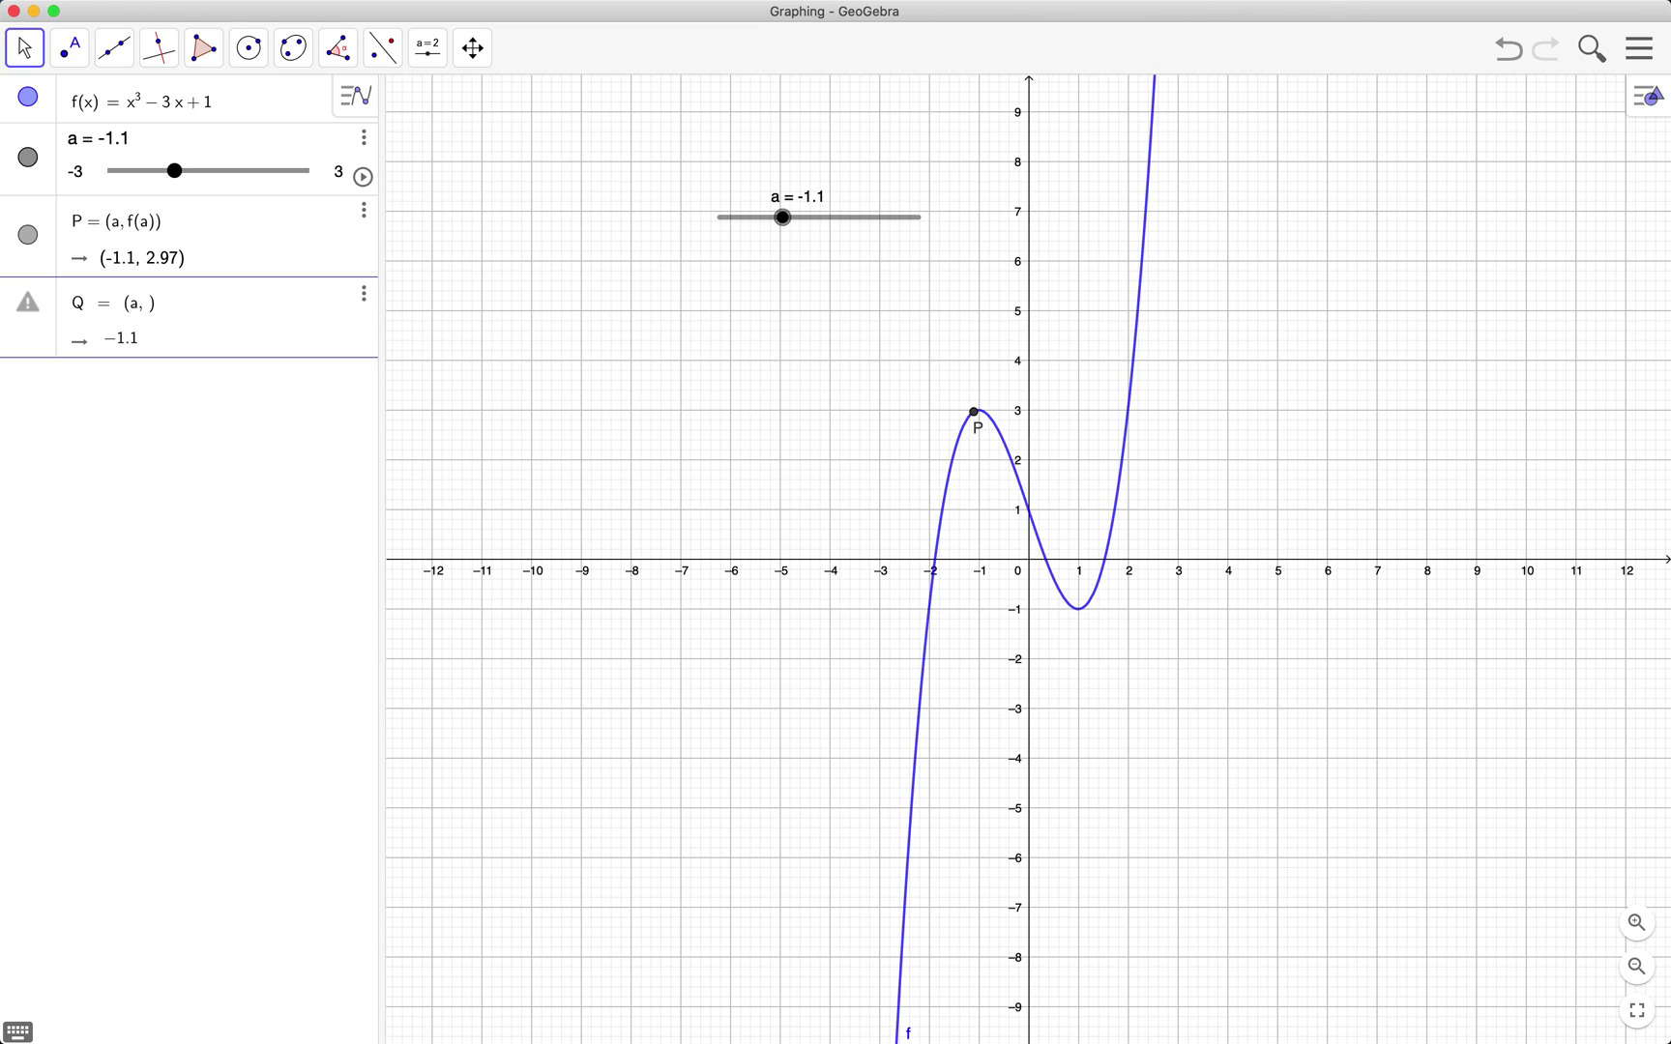
text(f)
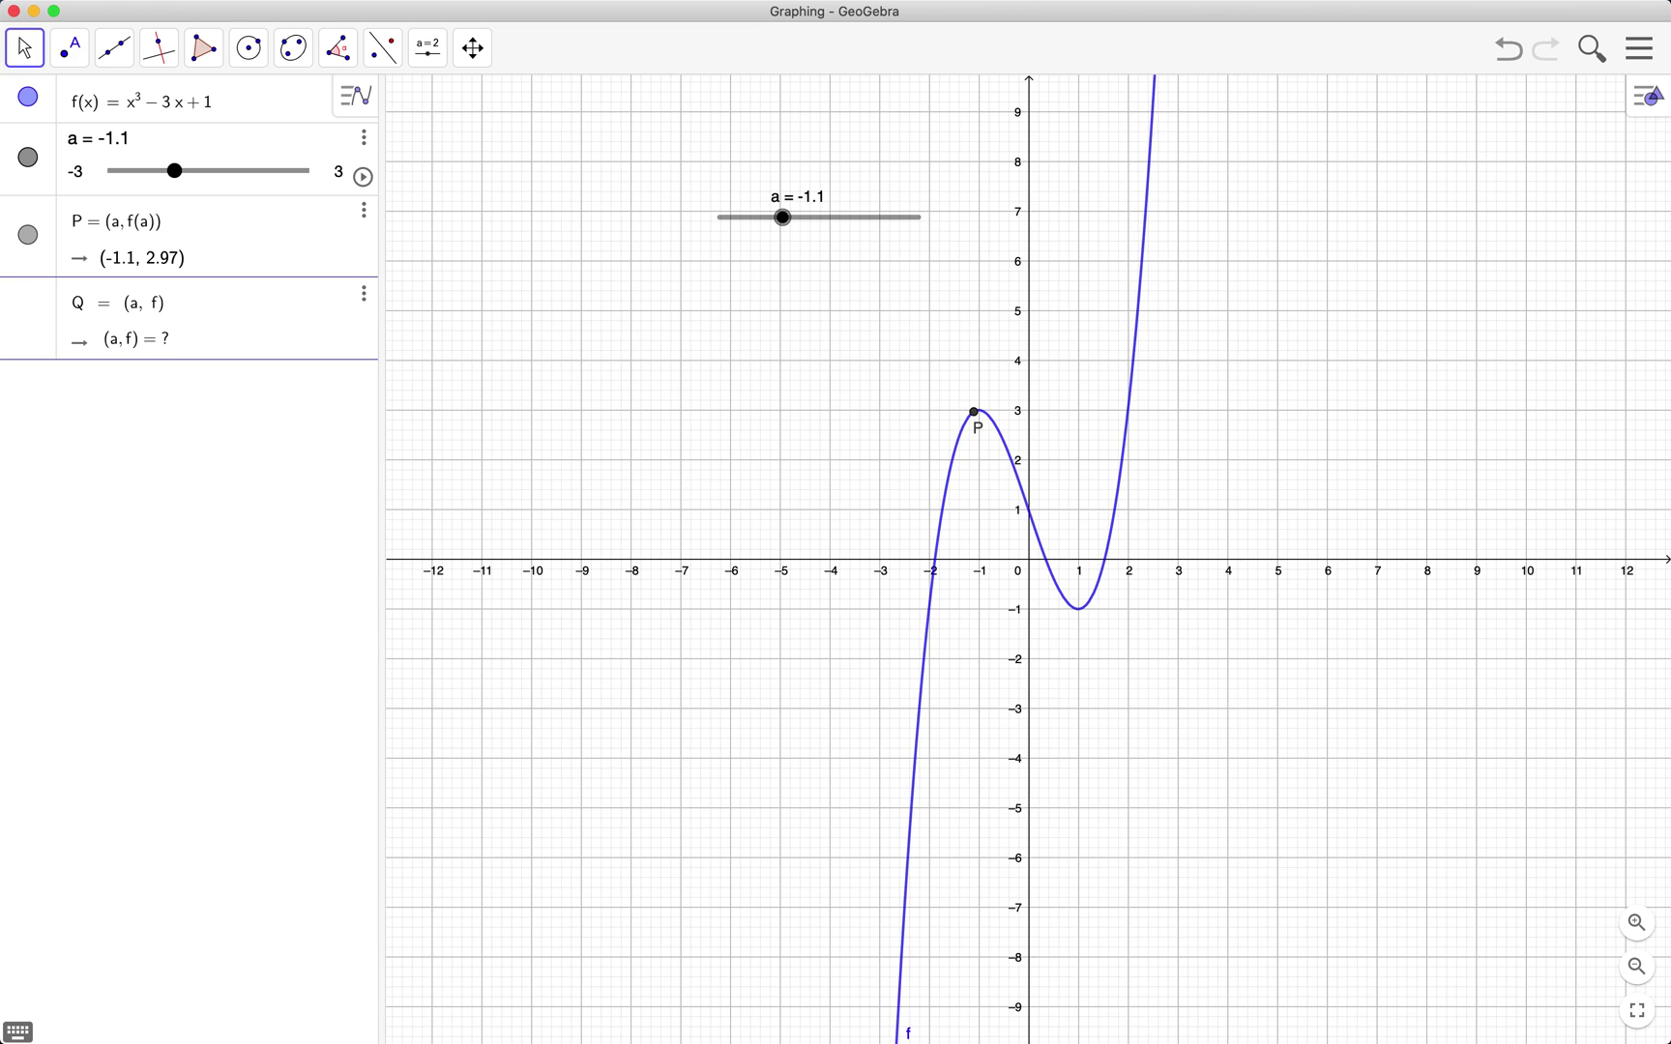
text('(a)
key(Return)
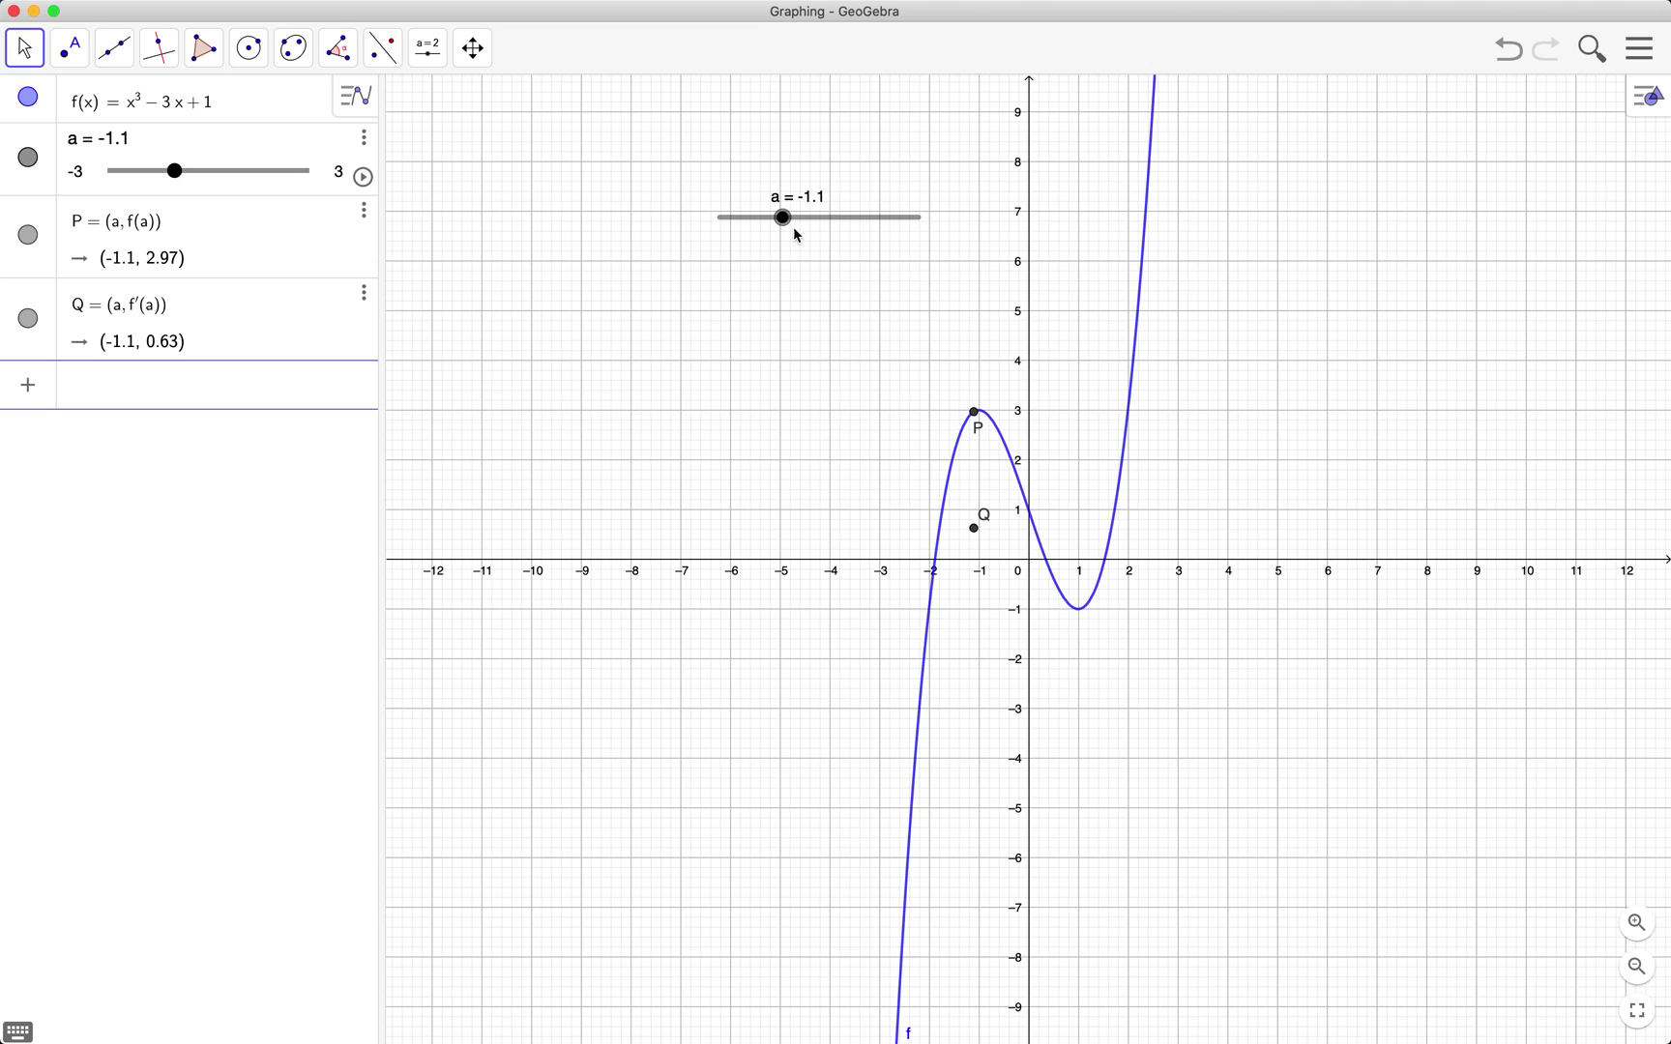
drag(783, 228, 880, 232)
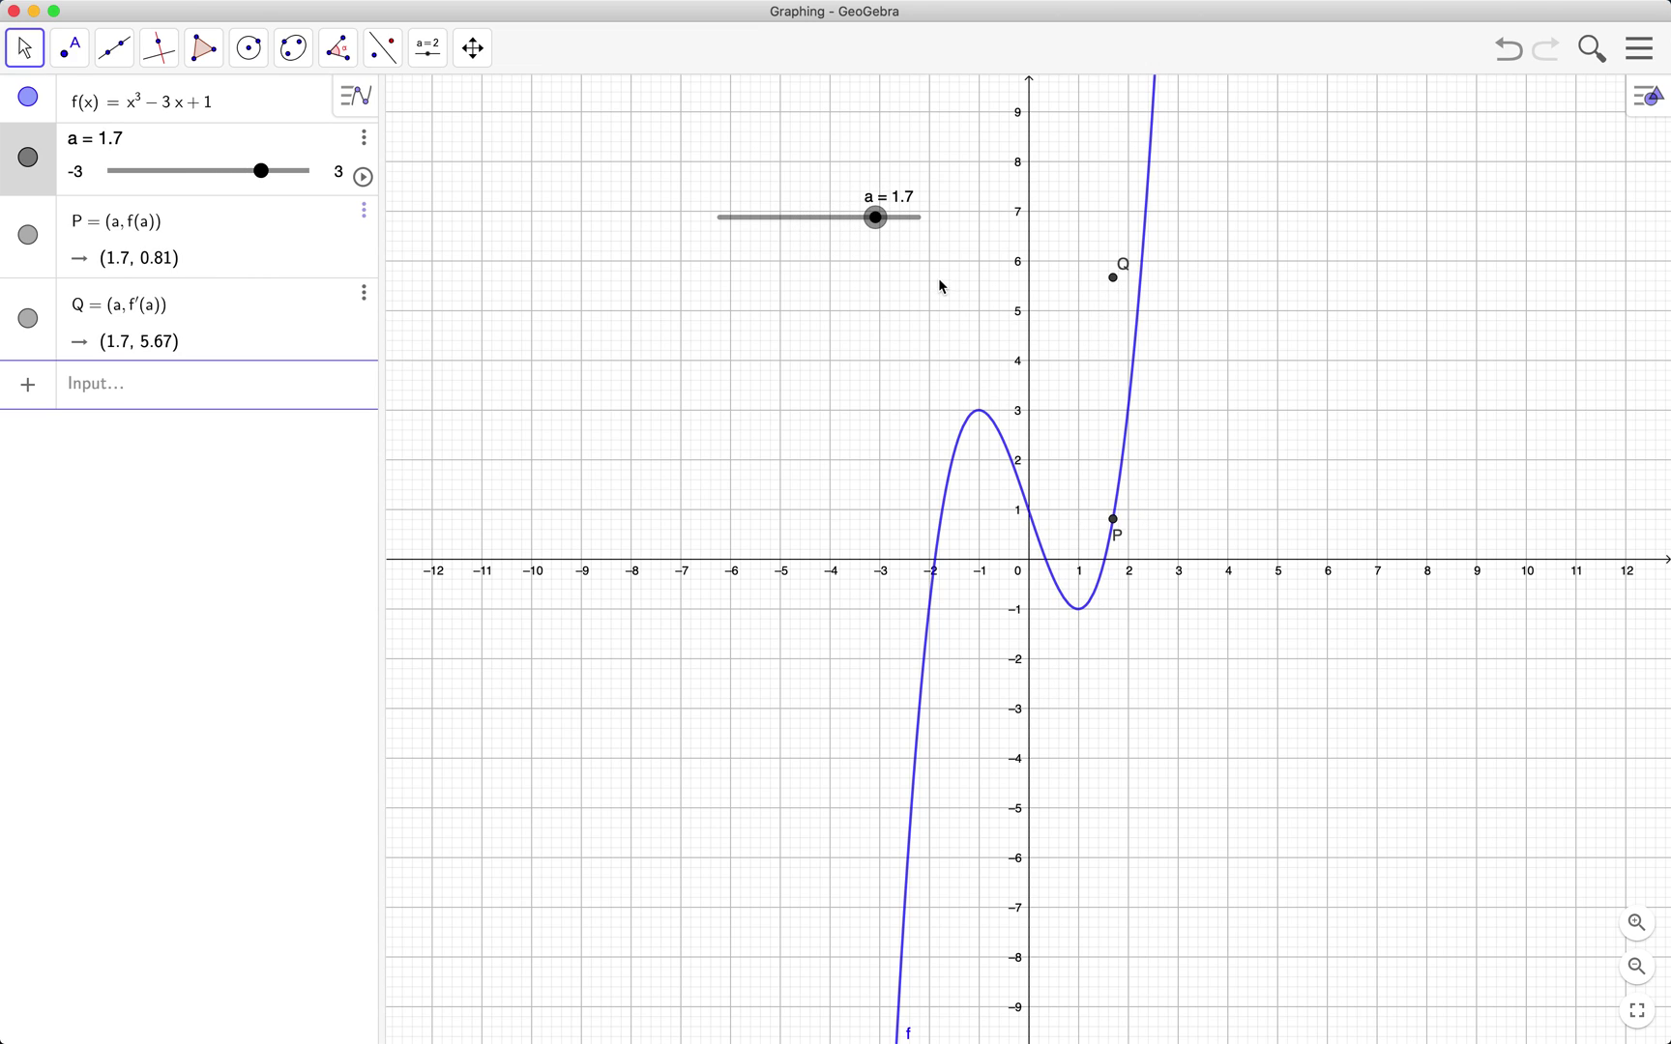
click(880, 232)
drag(880, 235, 853, 238)
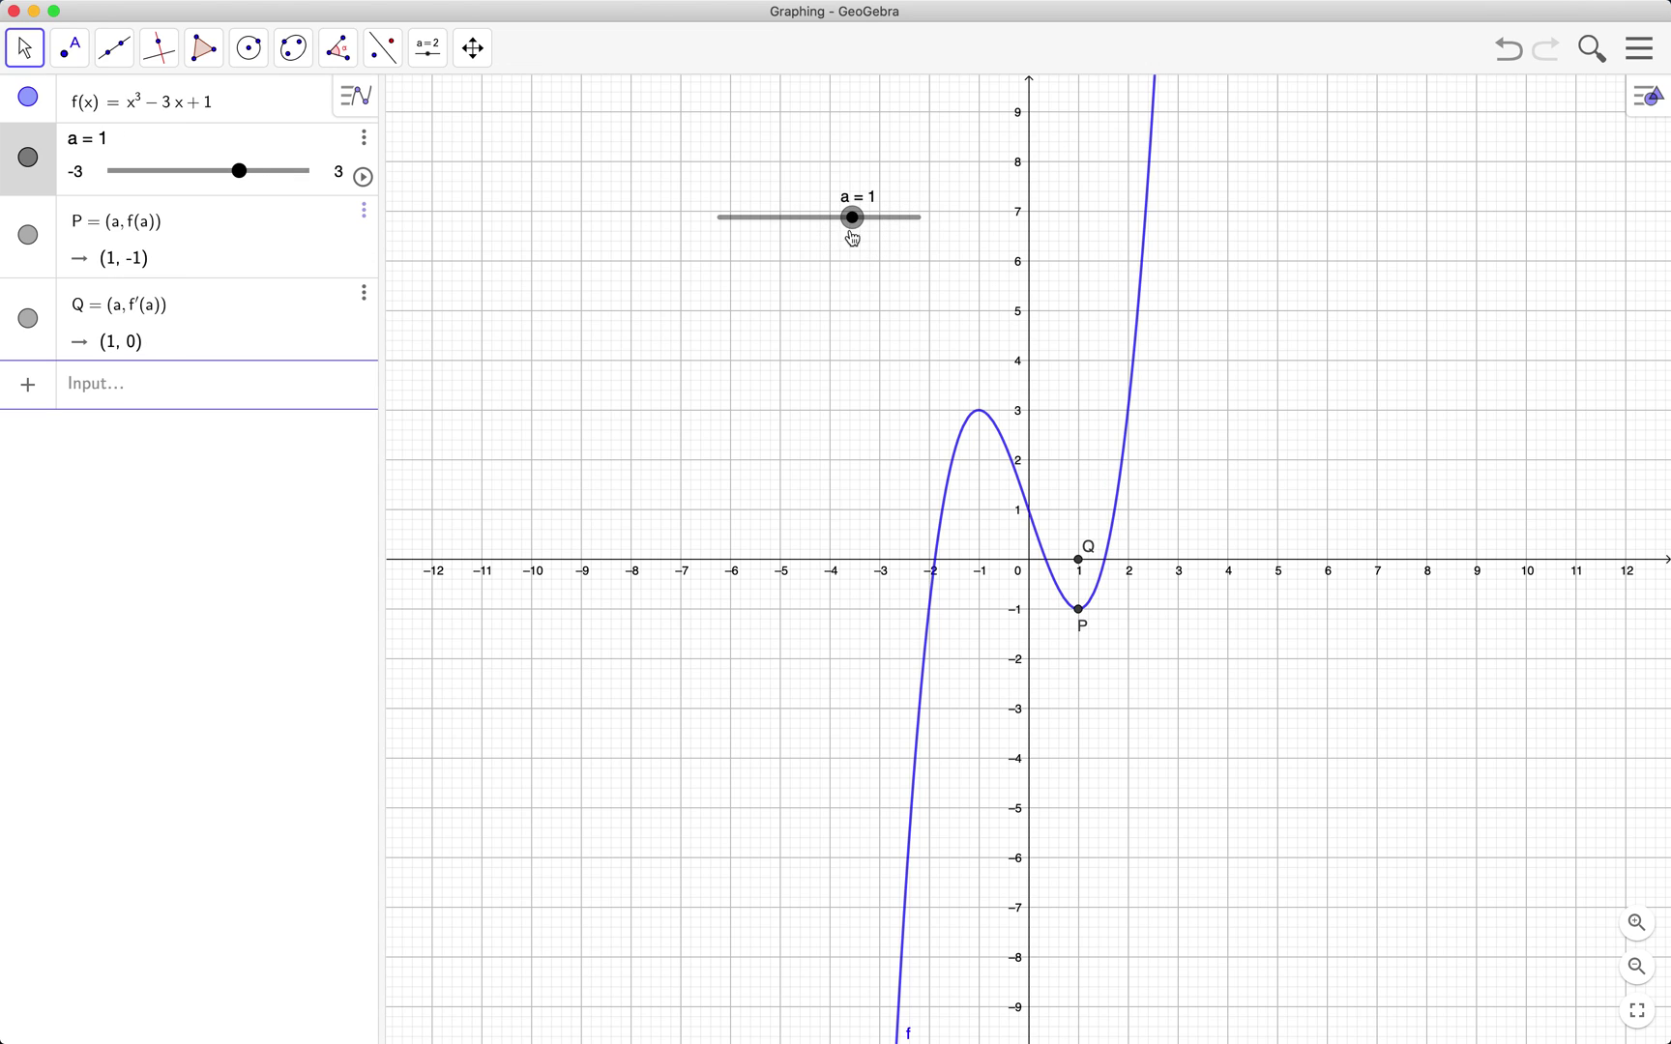
Construct tangent g to f at P, then slide a to 1.4 giving y = 2.88x − 4.49
click(160, 68)
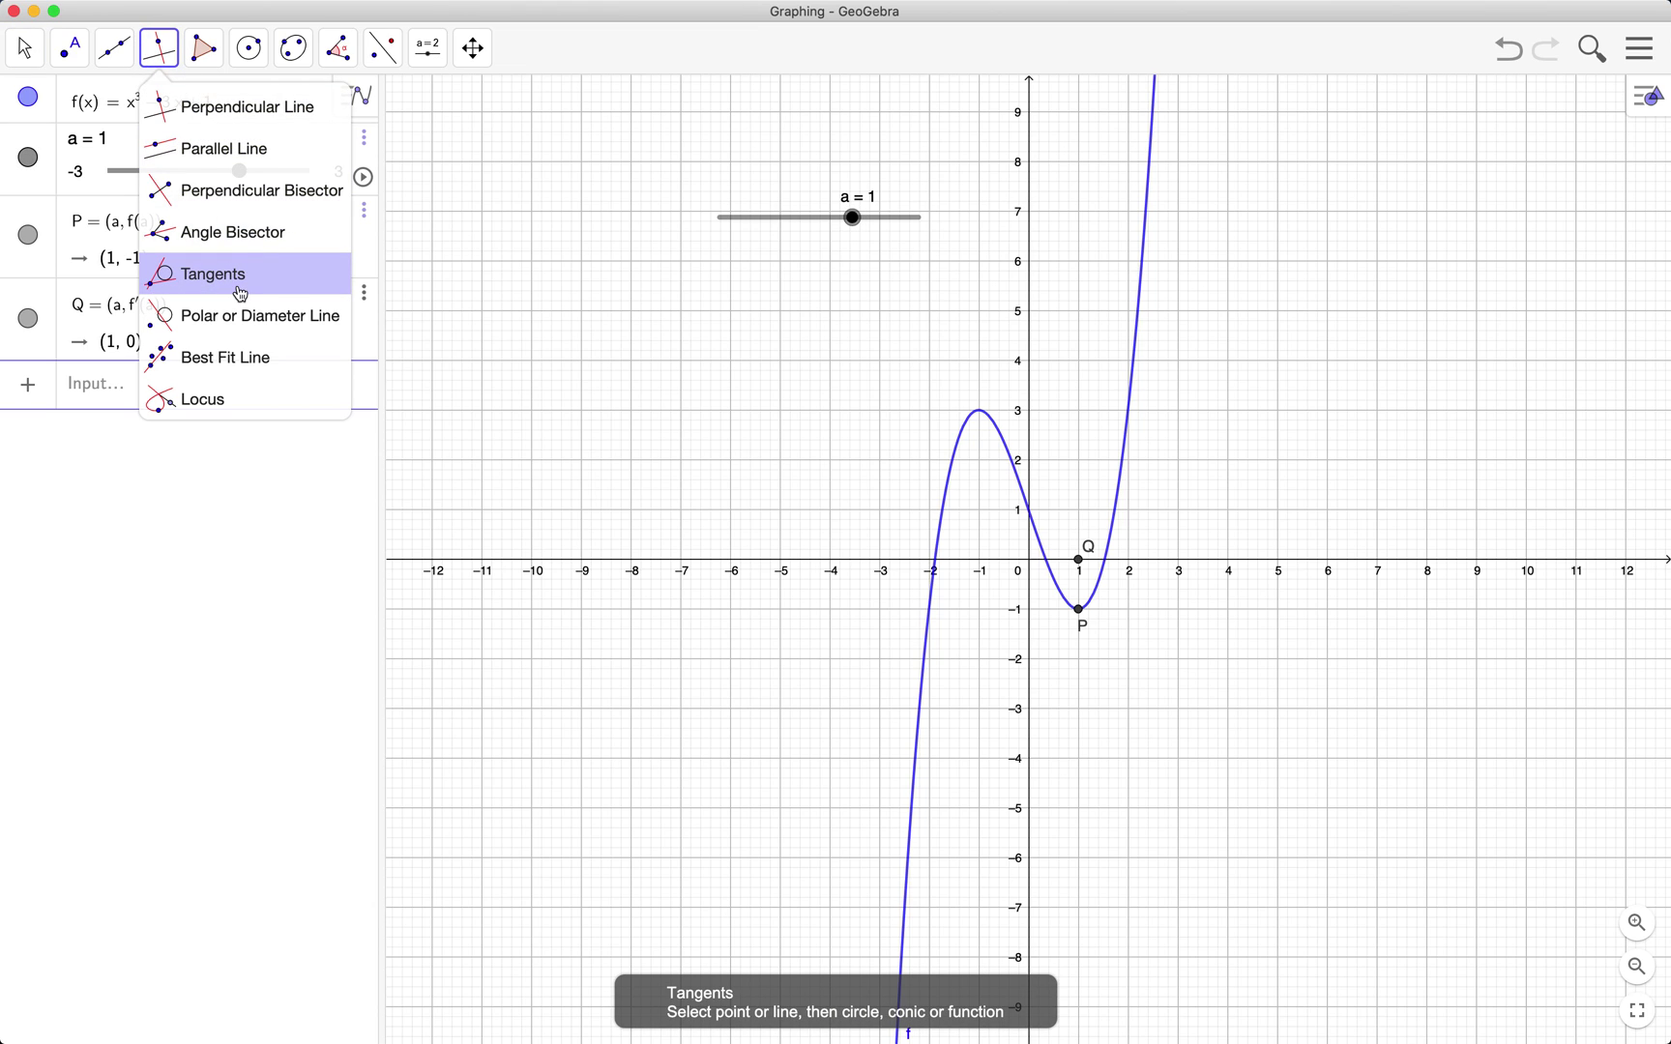
click(241, 290)
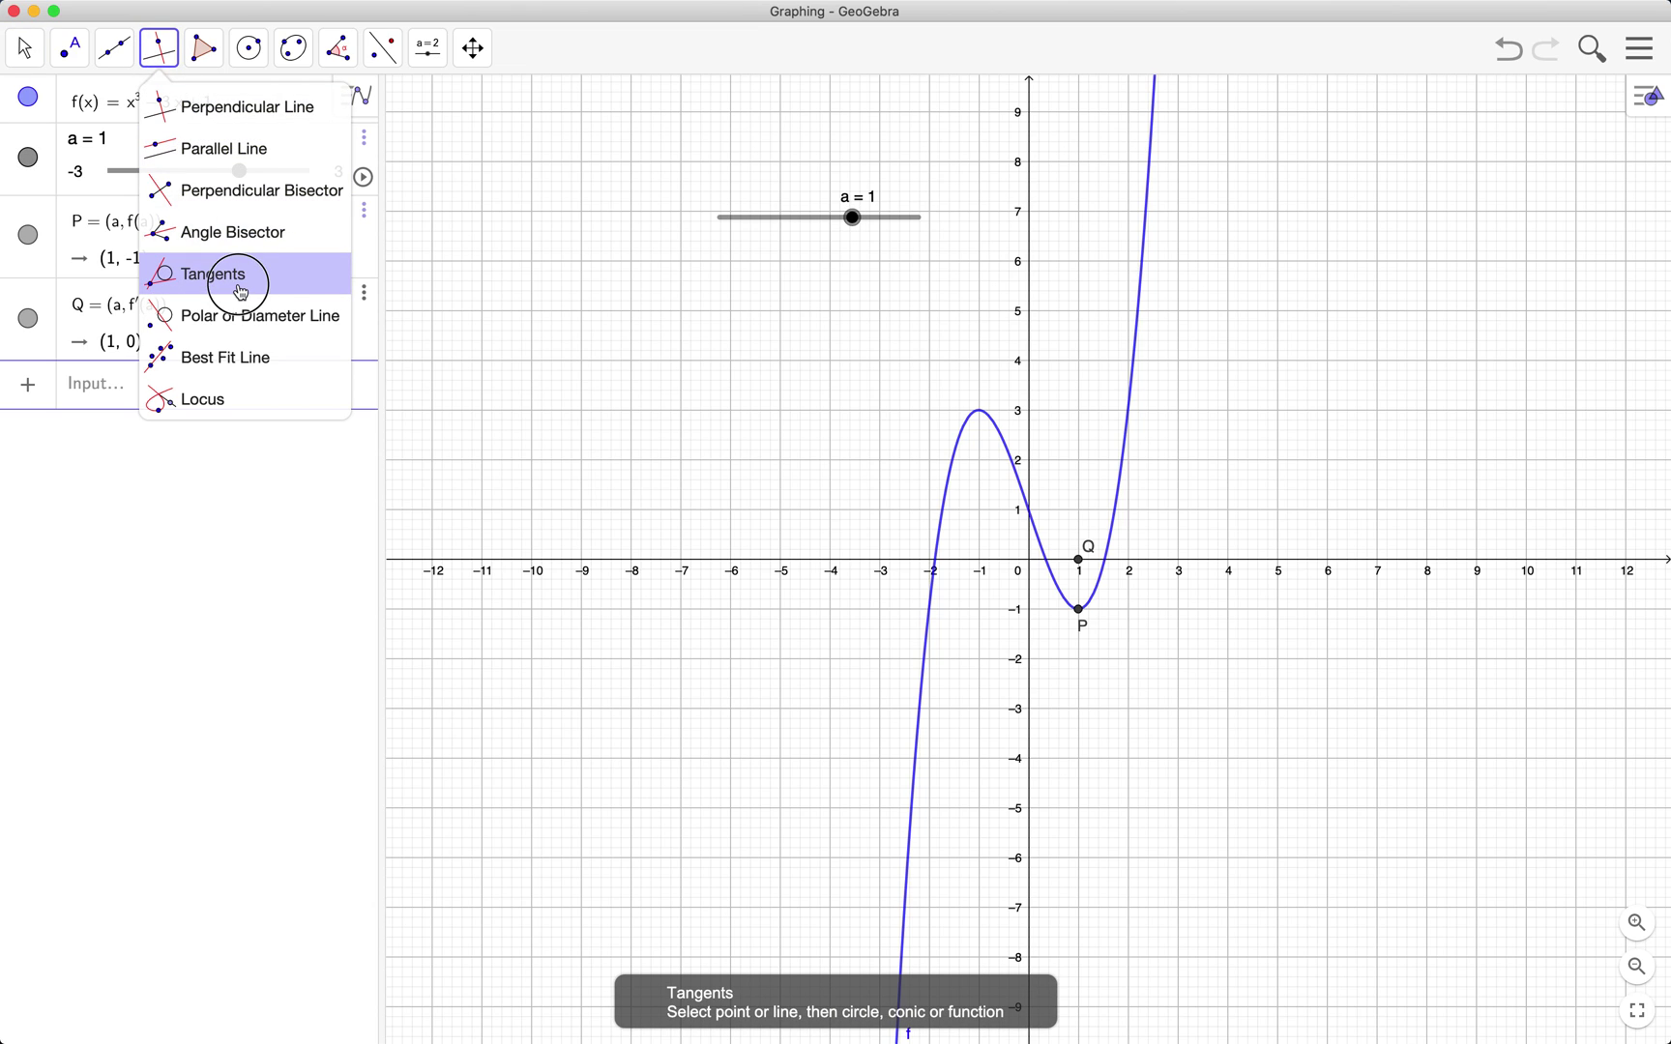
click(1124, 491)
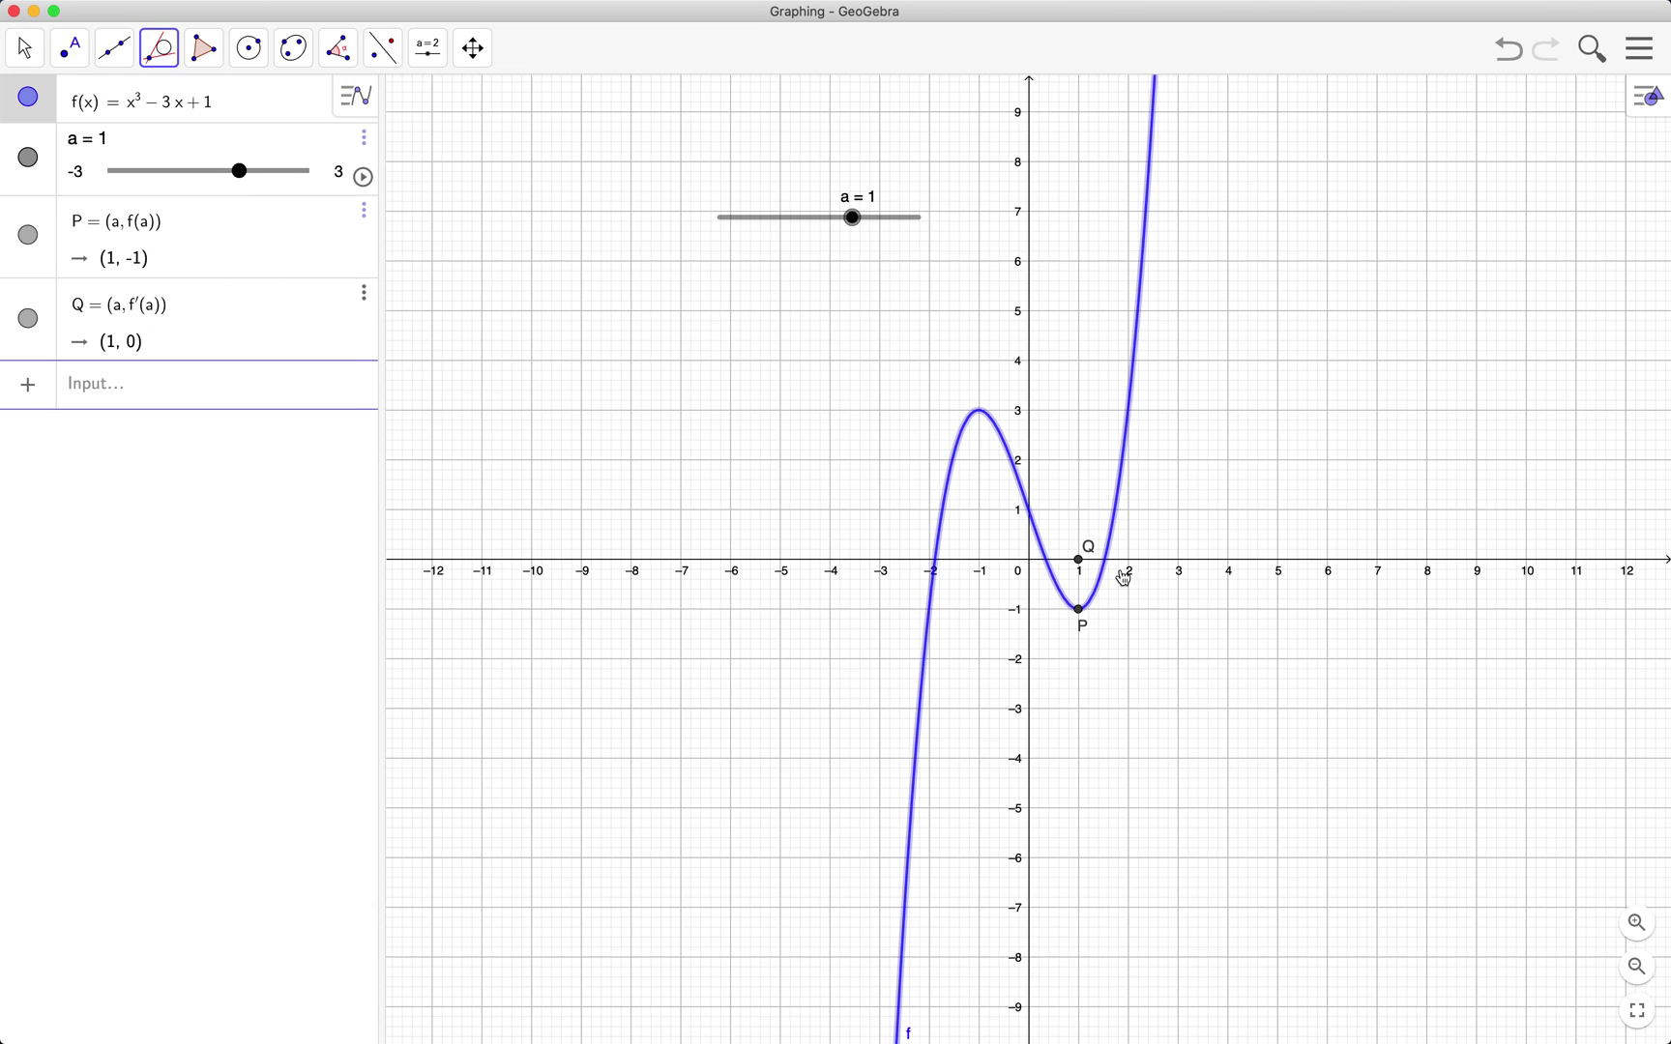
click(1080, 611)
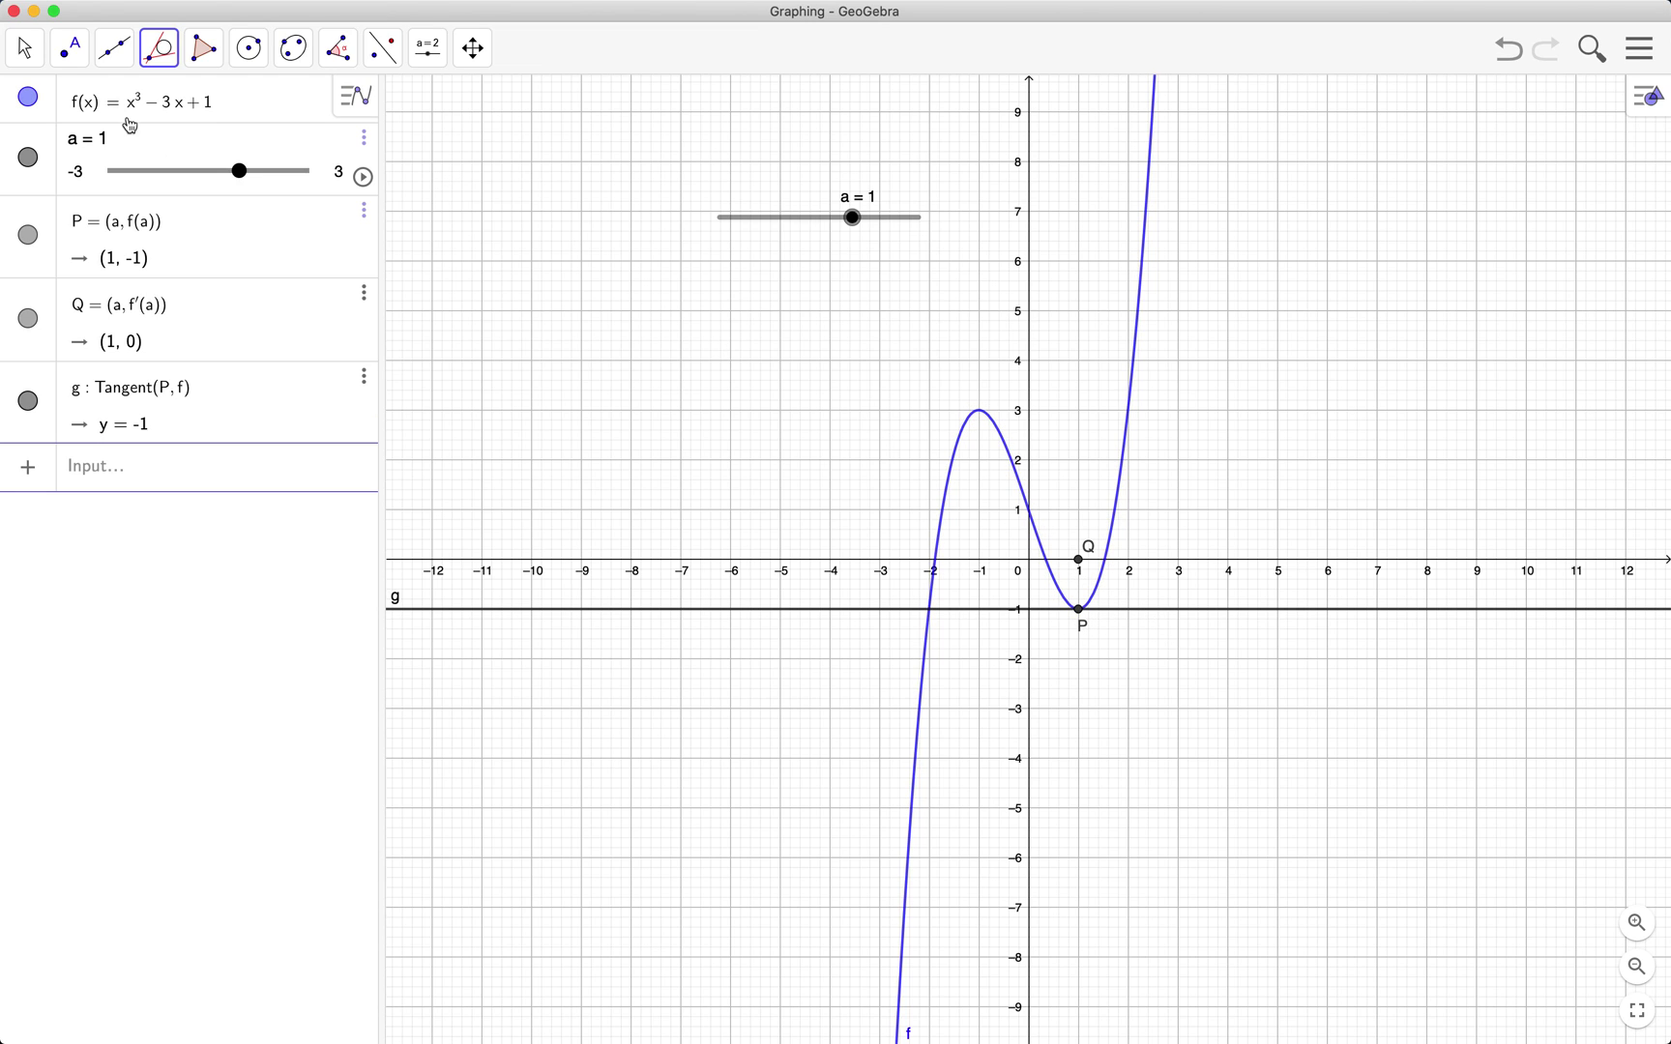
click(29, 56)
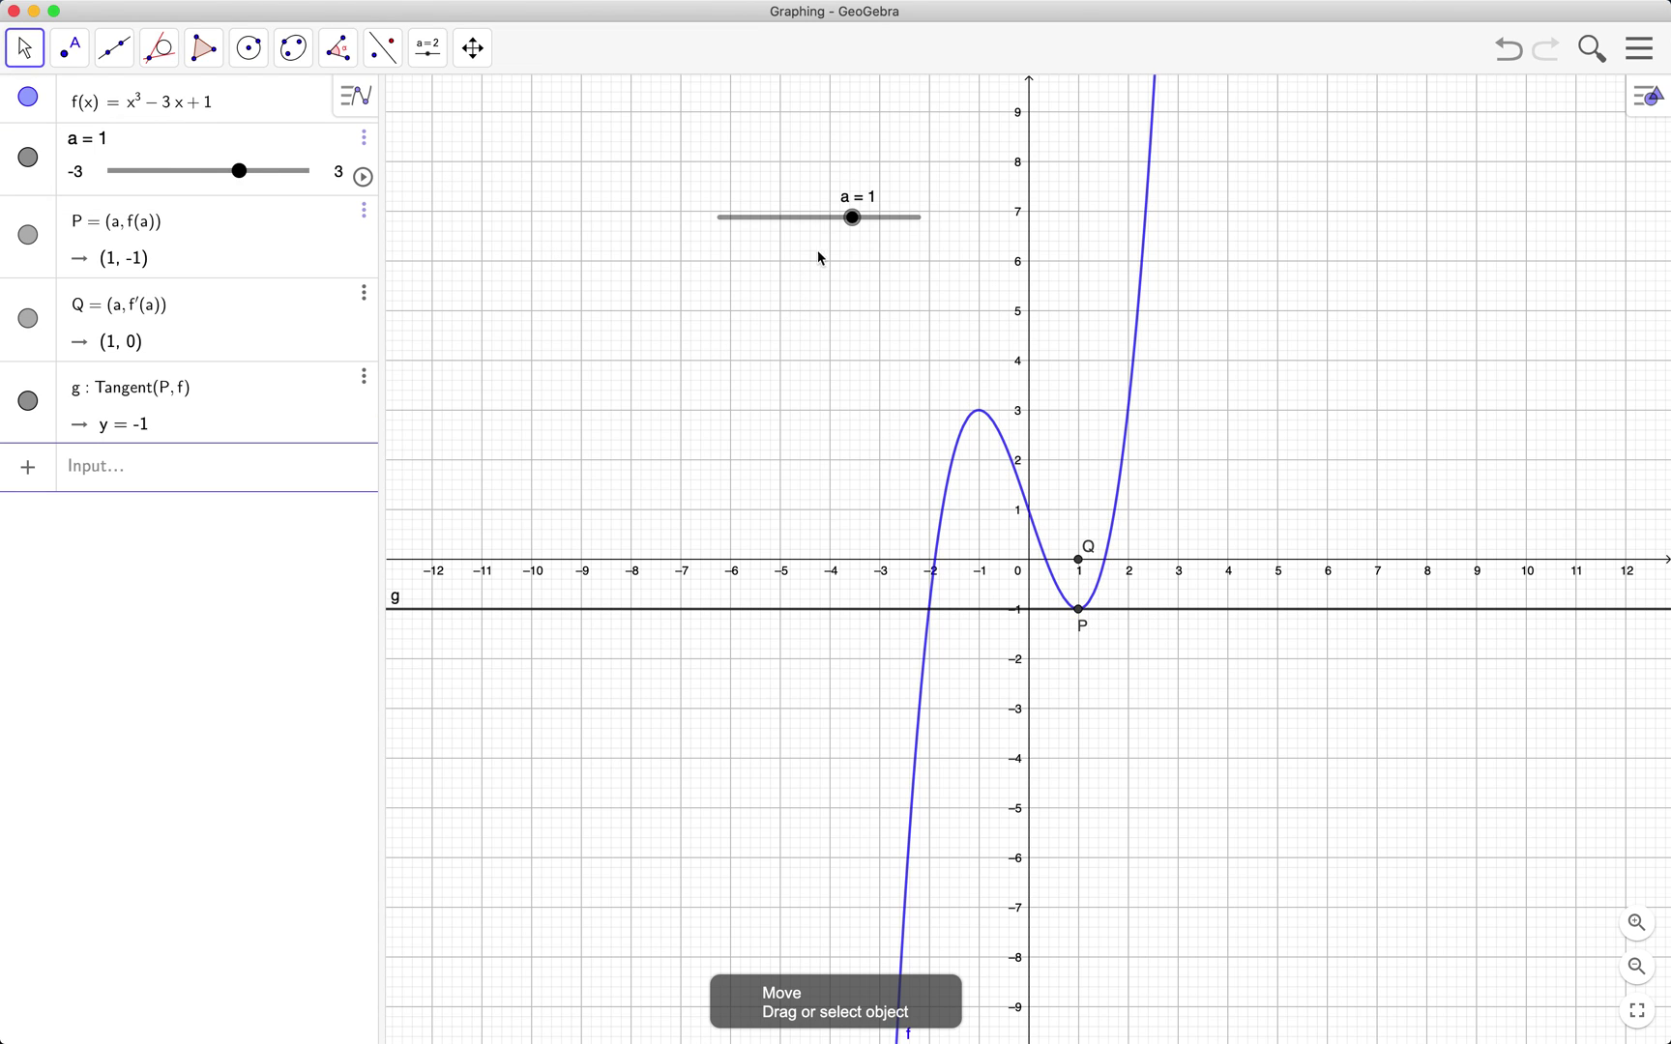
mouse_move(851, 230)
mouse_down()
mouse_move(758, 252)
mouse_move(867, 222)
mouse_up()
Measure slope m of tangent g, then slide a back to 1 so m = 0
click(354, 62)
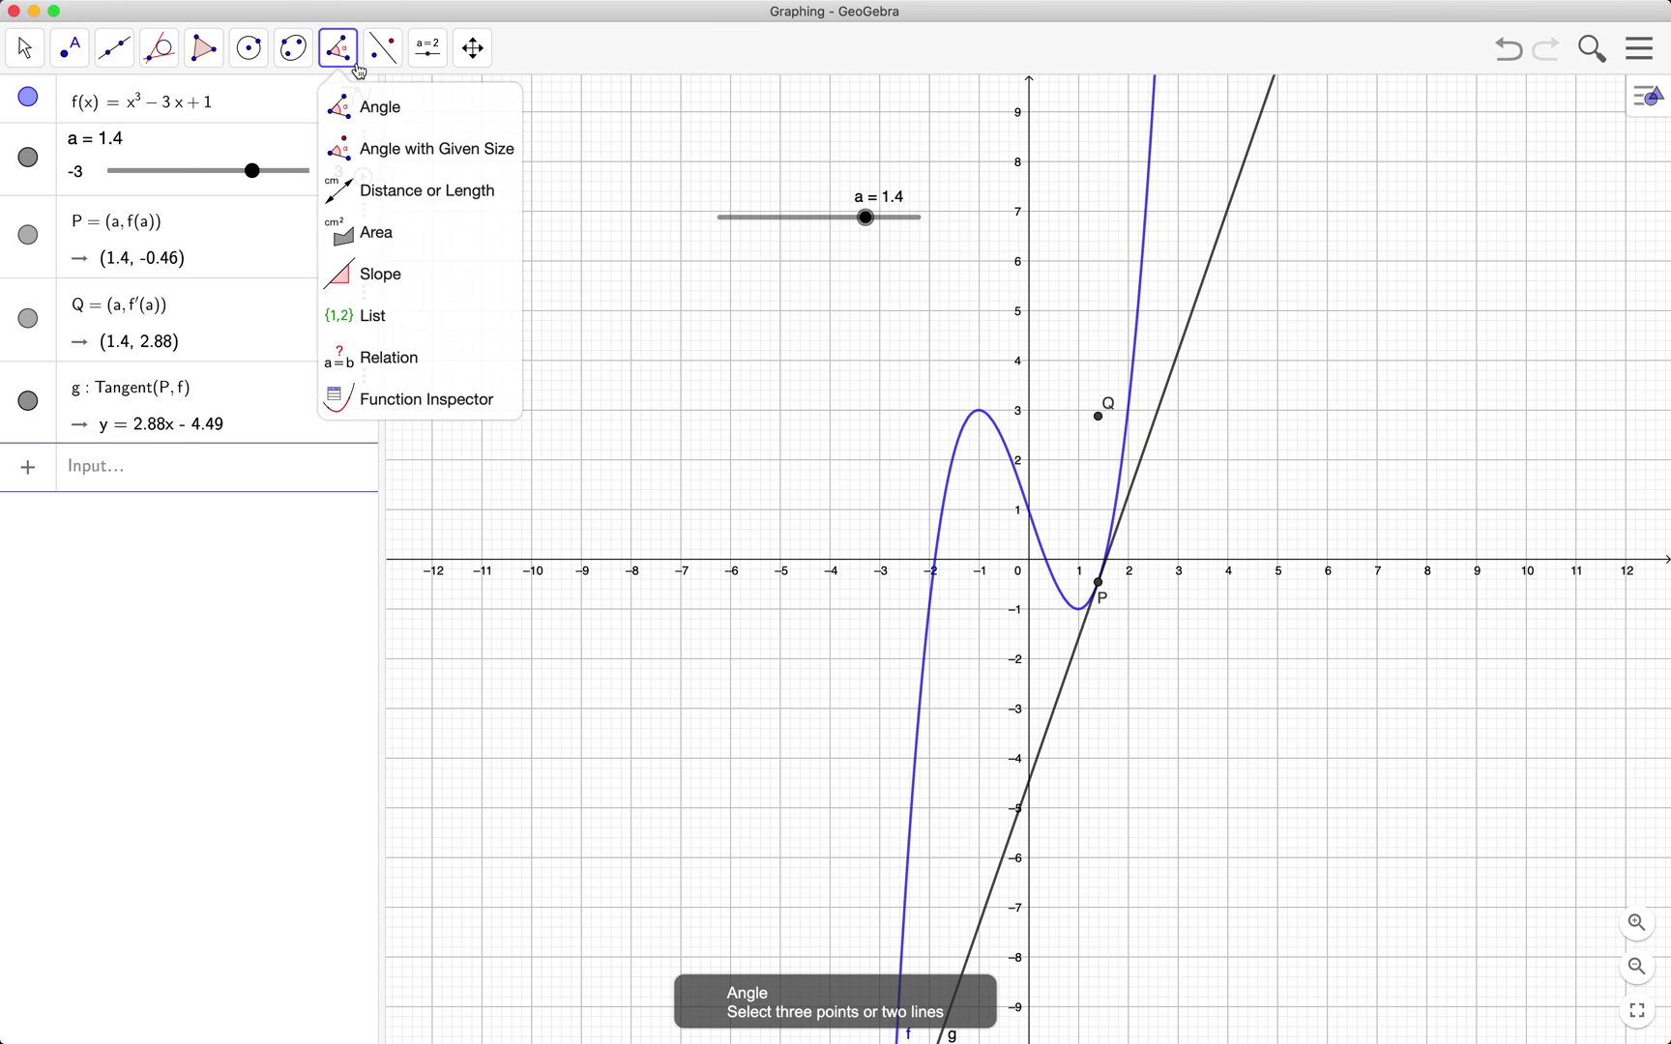
click(435, 279)
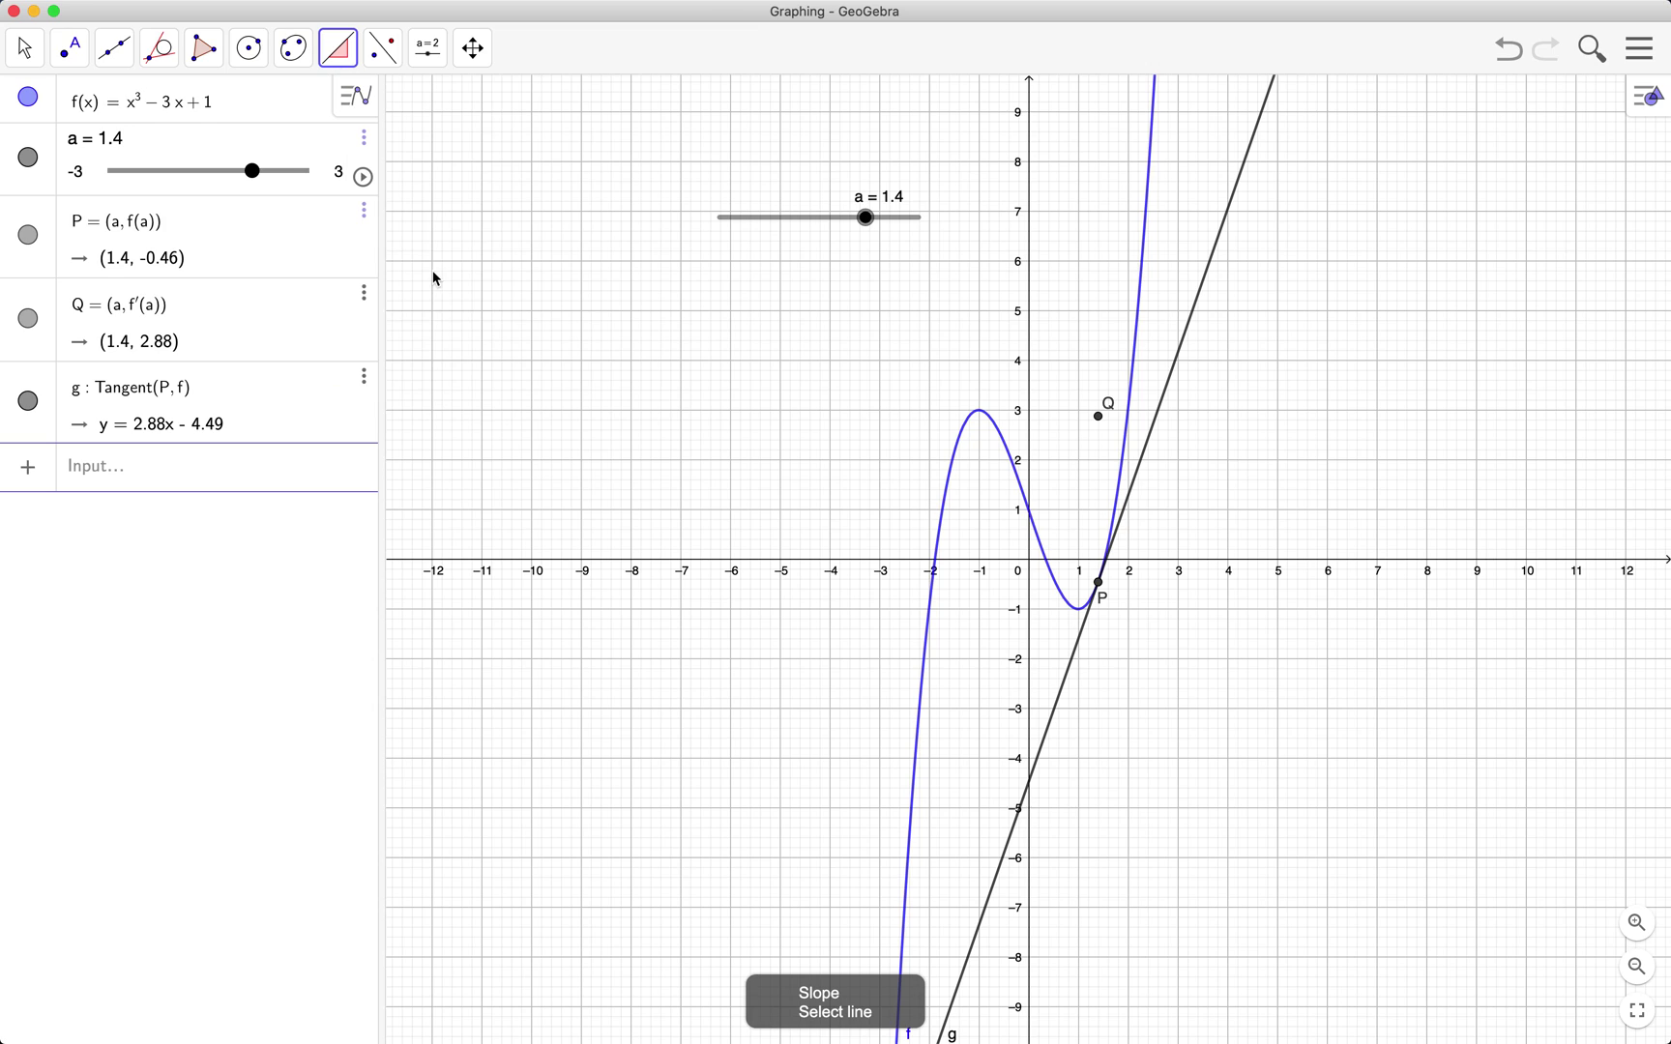
click(1168, 396)
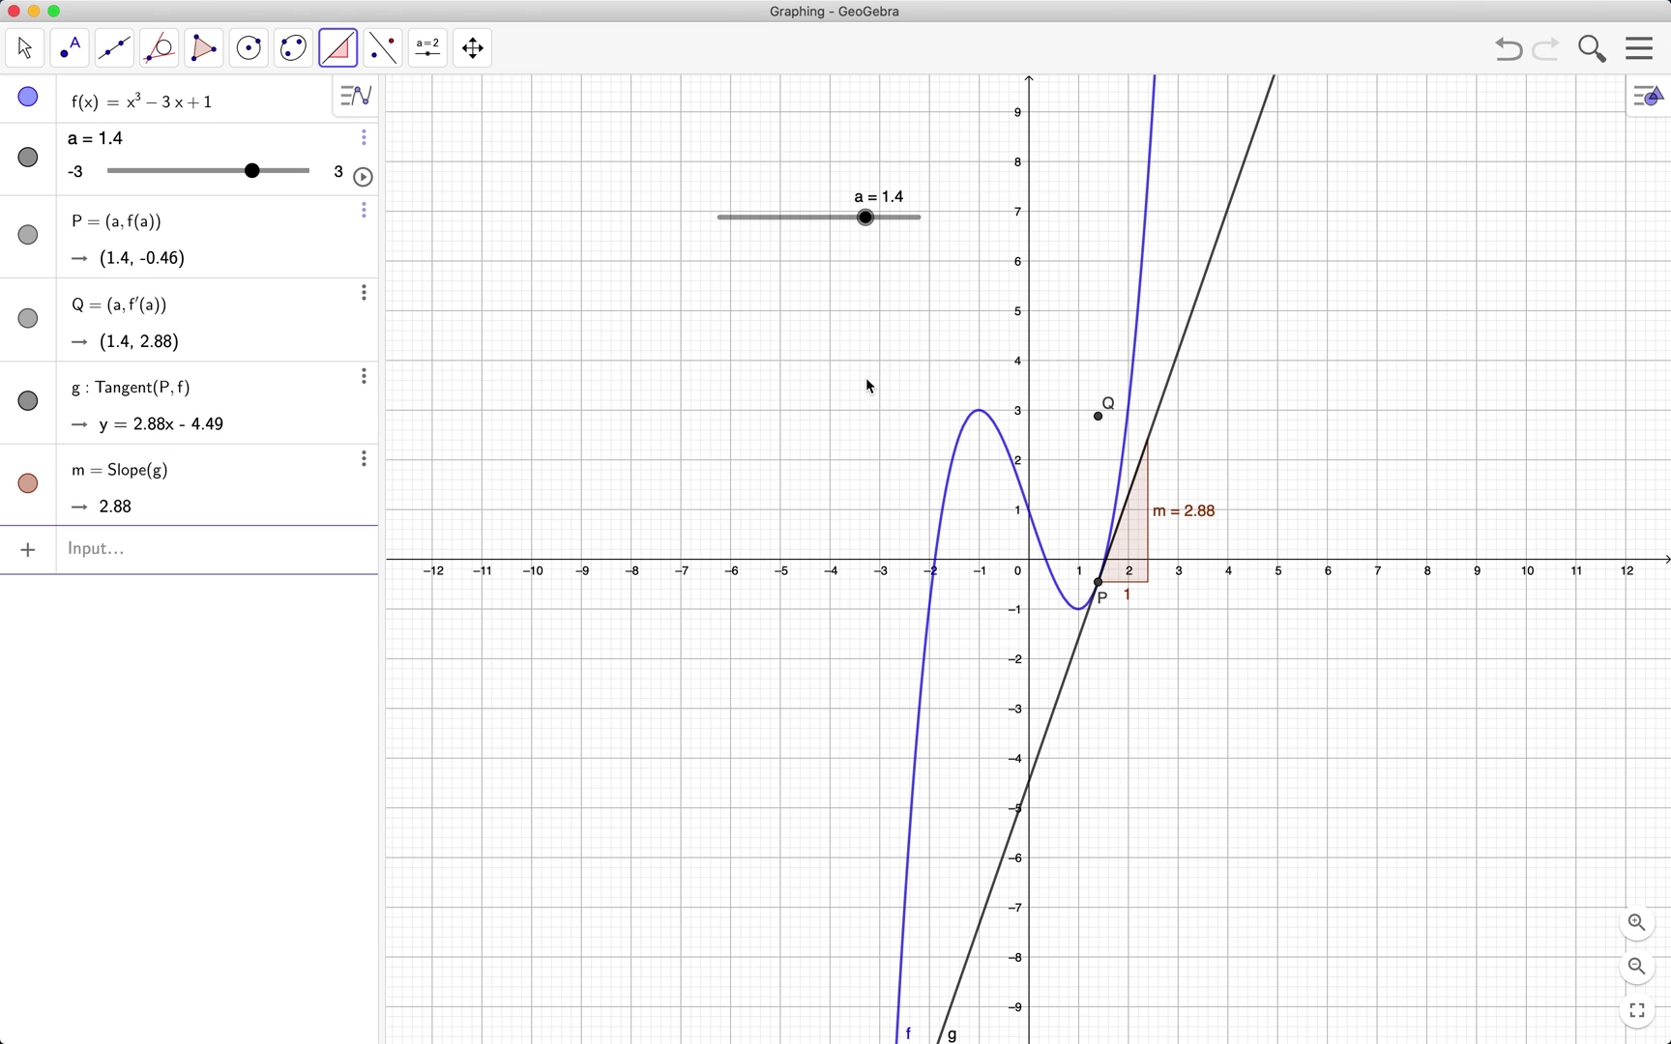
click(26, 49)
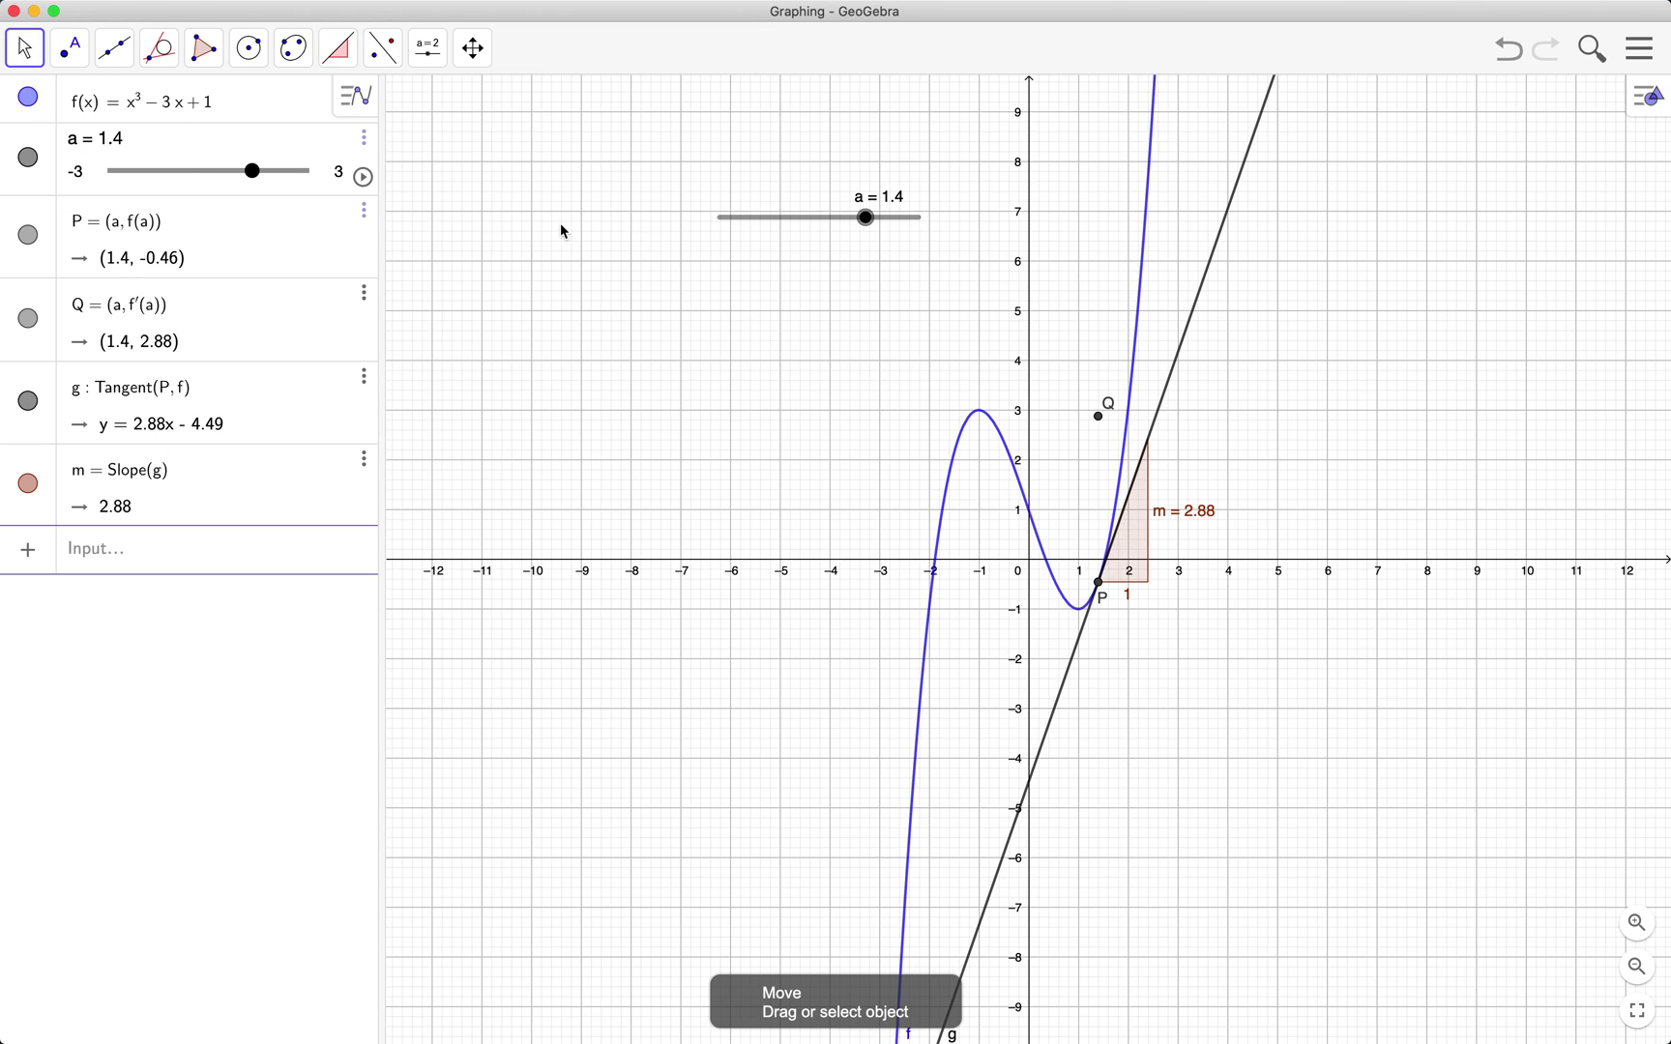
click(866, 220)
drag(868, 223, 853, 230)
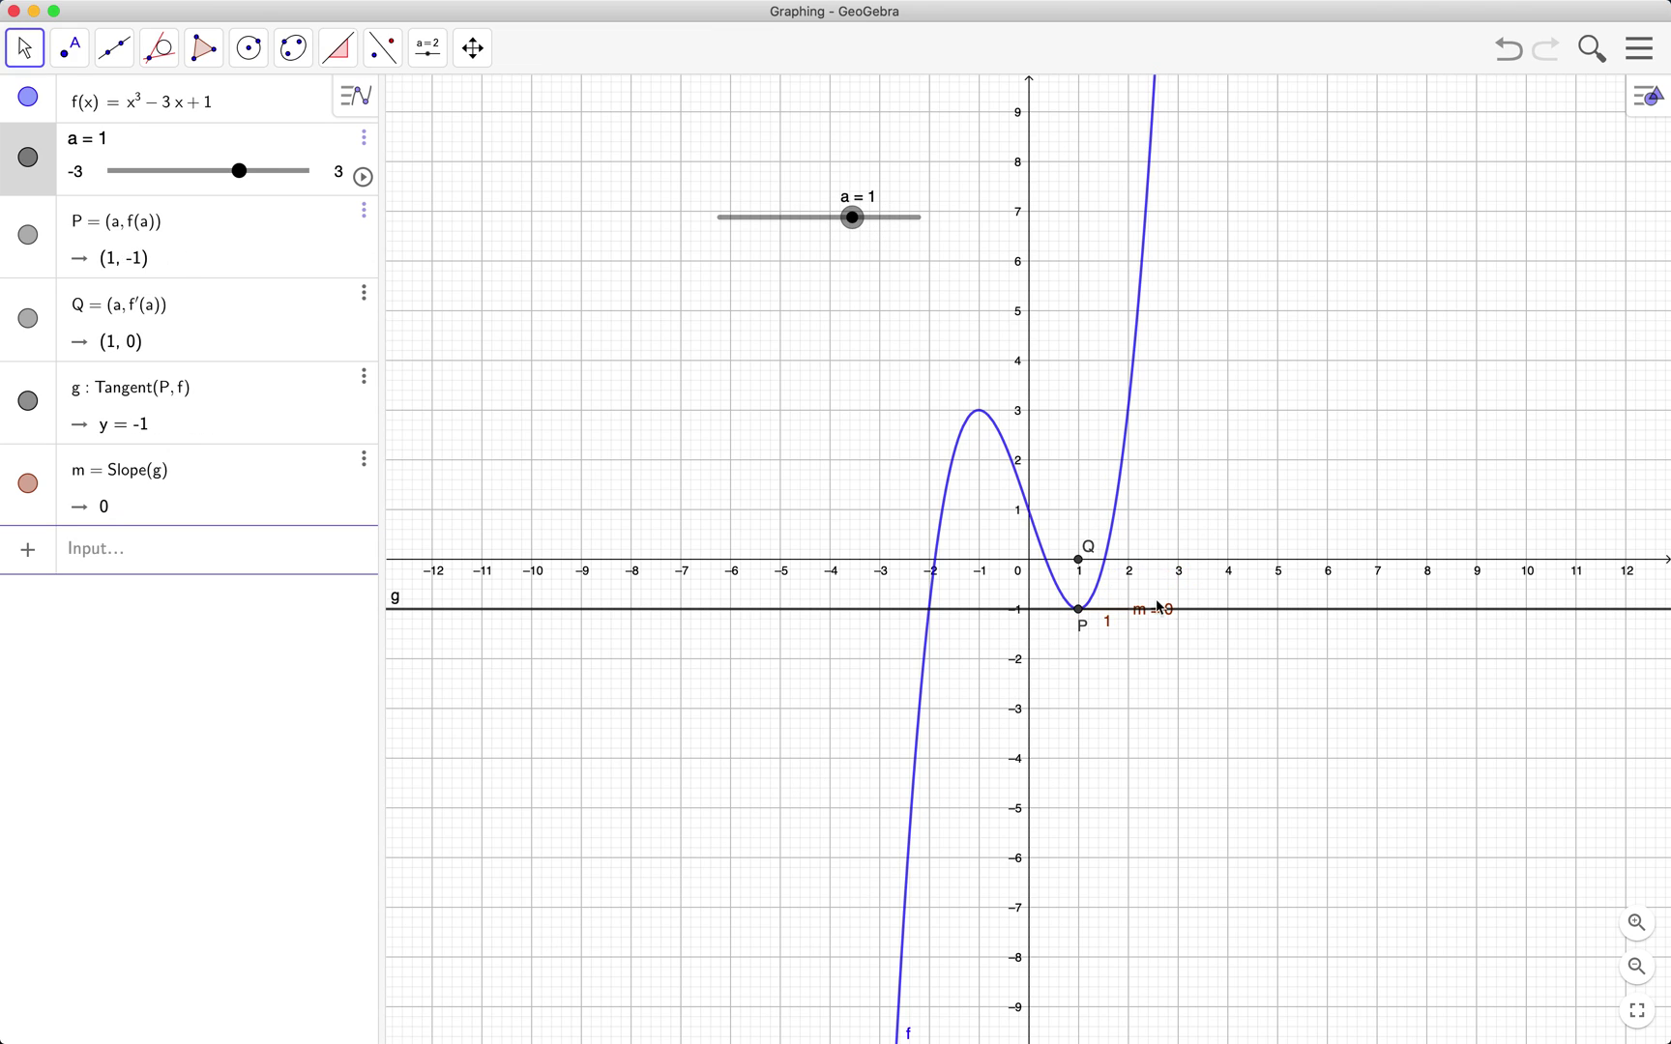
Nudge the m = 0 label lower and drag a to 0, giving g: y = −3x + 1 and m = −3
drag(1163, 617, 1158, 626)
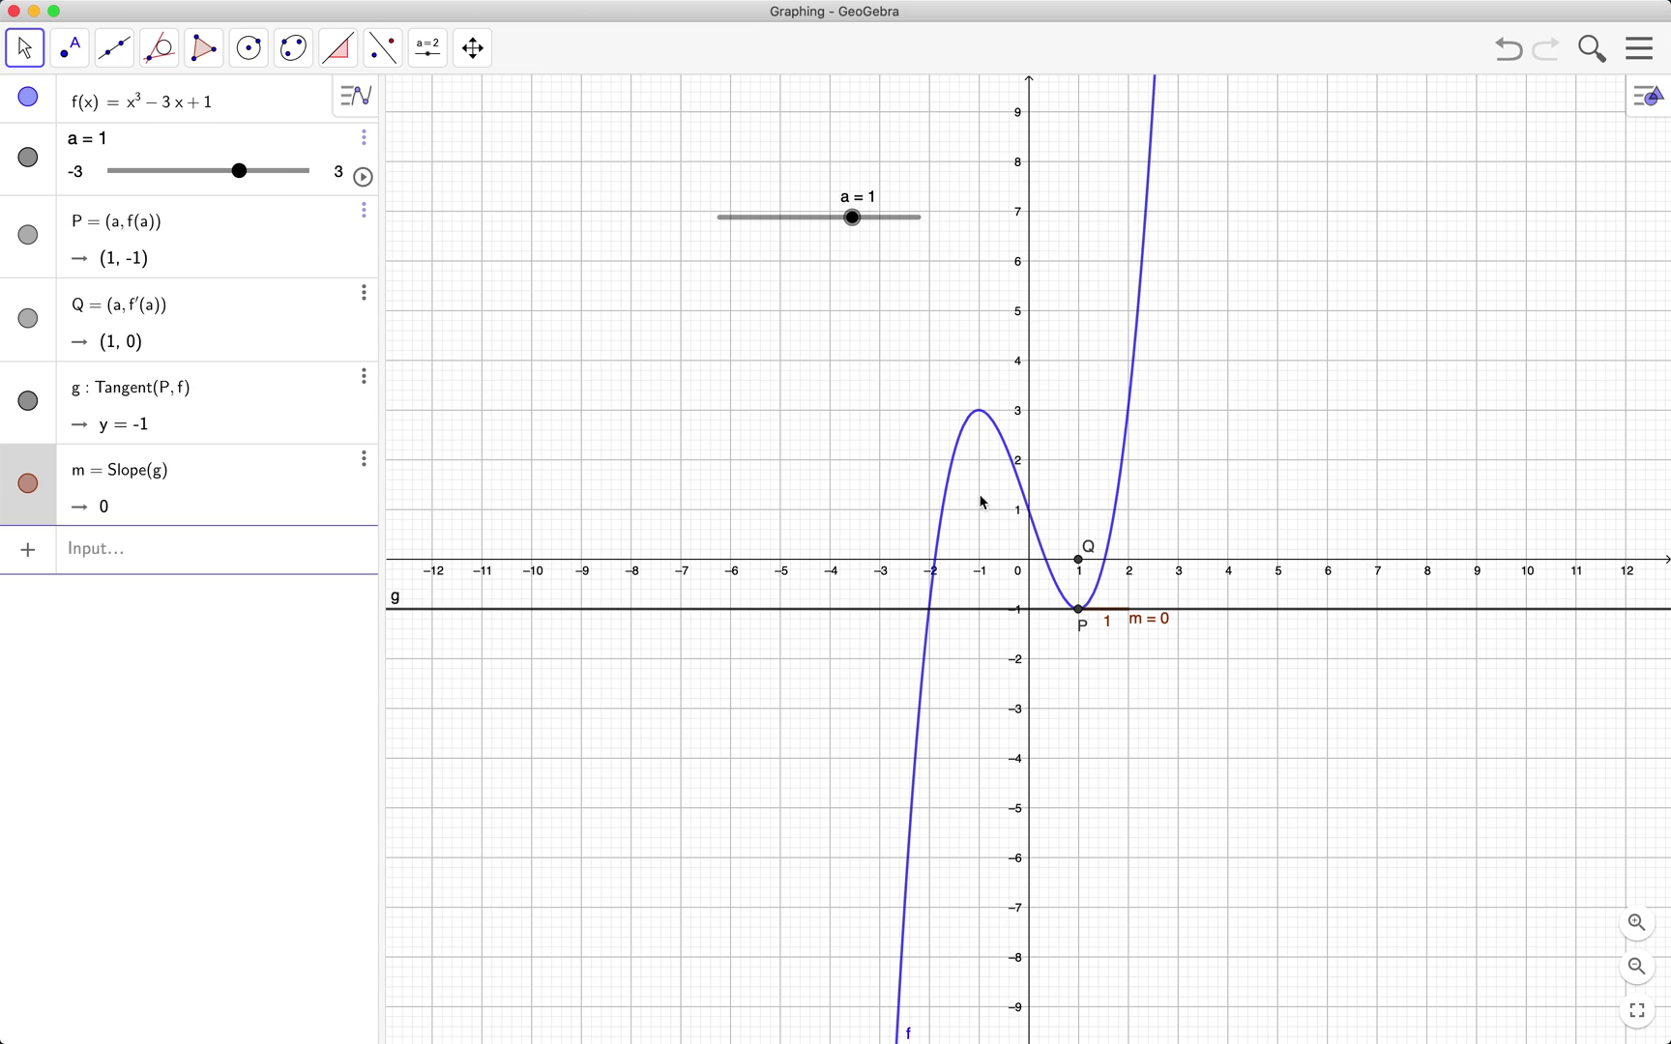
drag(853, 232, 819, 217)
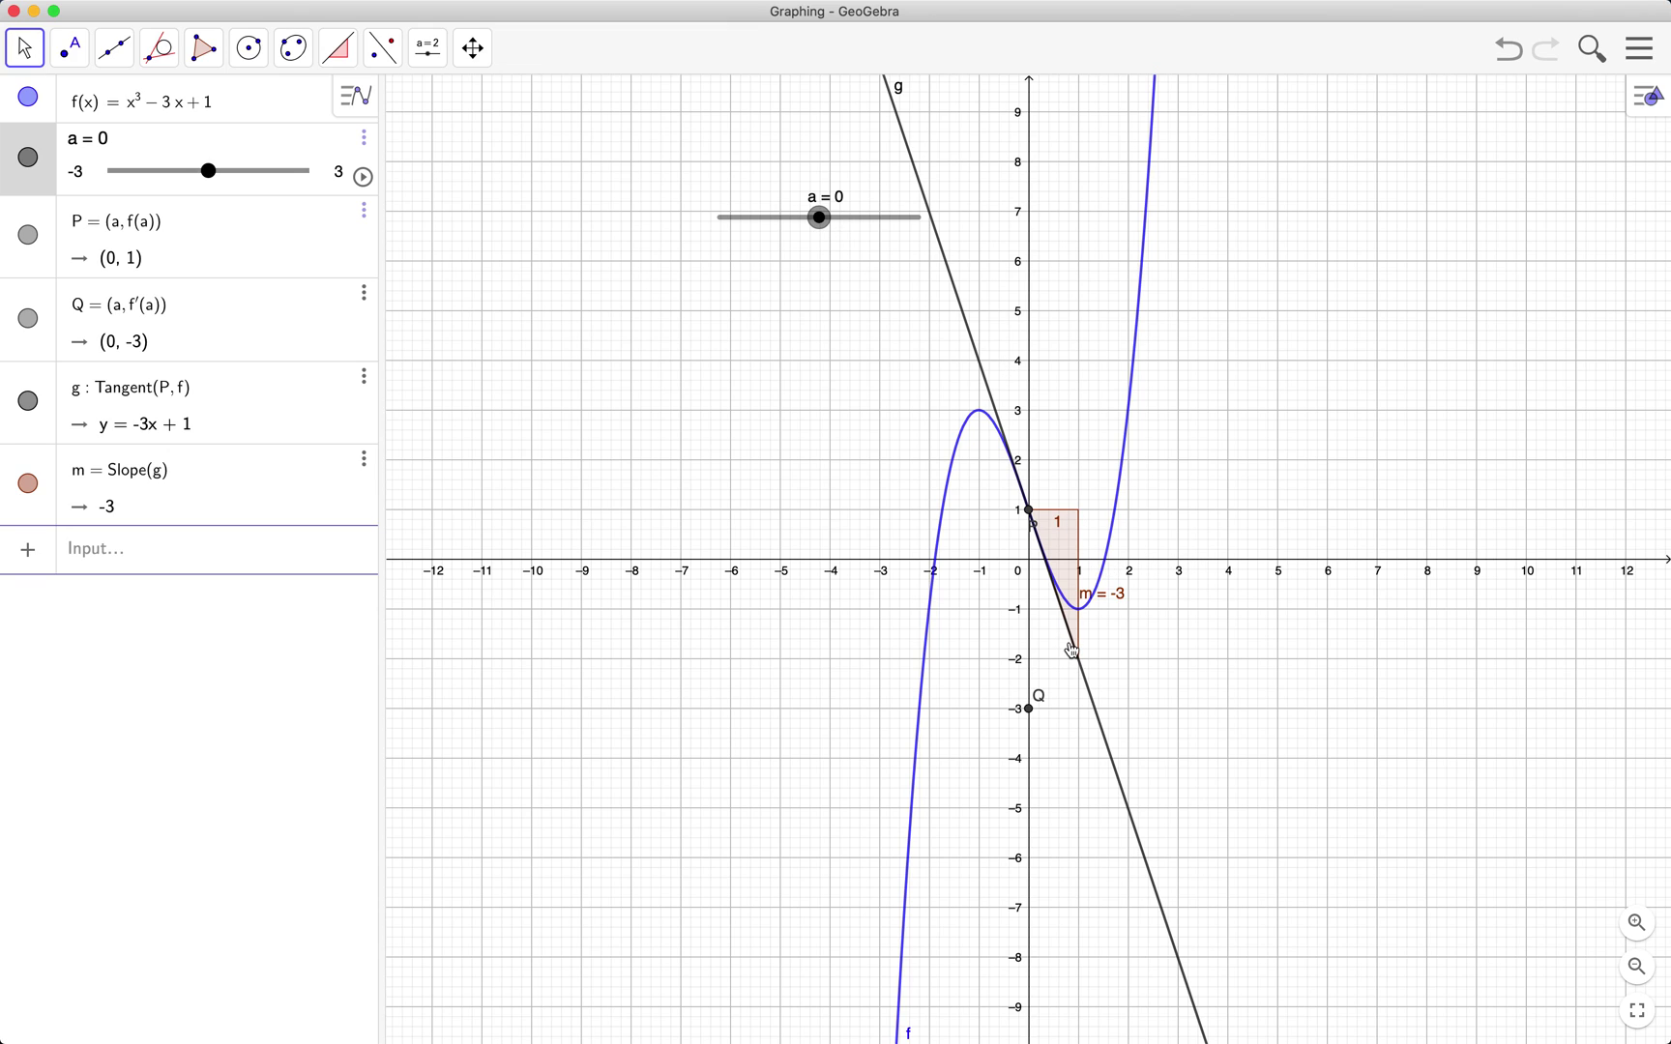